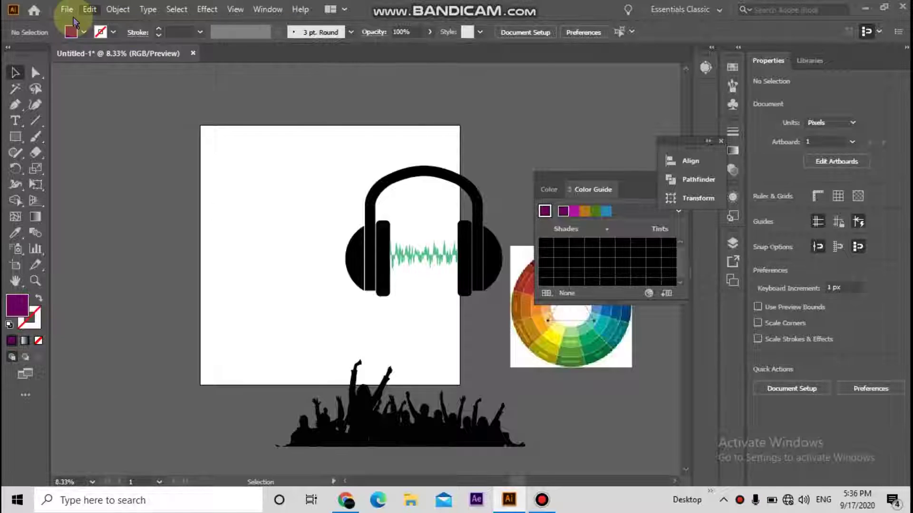
- Create a new 3000 × 3000 px document and move the Align and Color Guide panels aside
{"action": "left_click", "coordinate": [71, 16]}
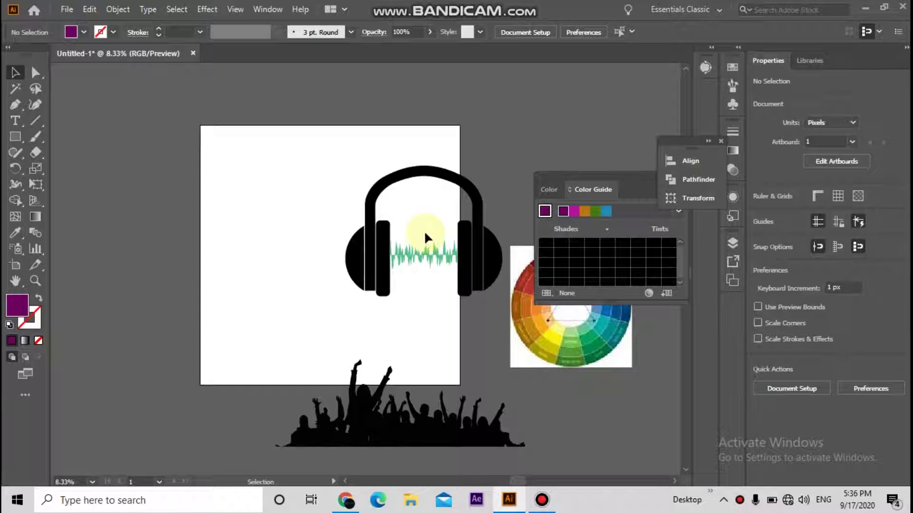
{"action": "key", "text": "ctrl+n"}
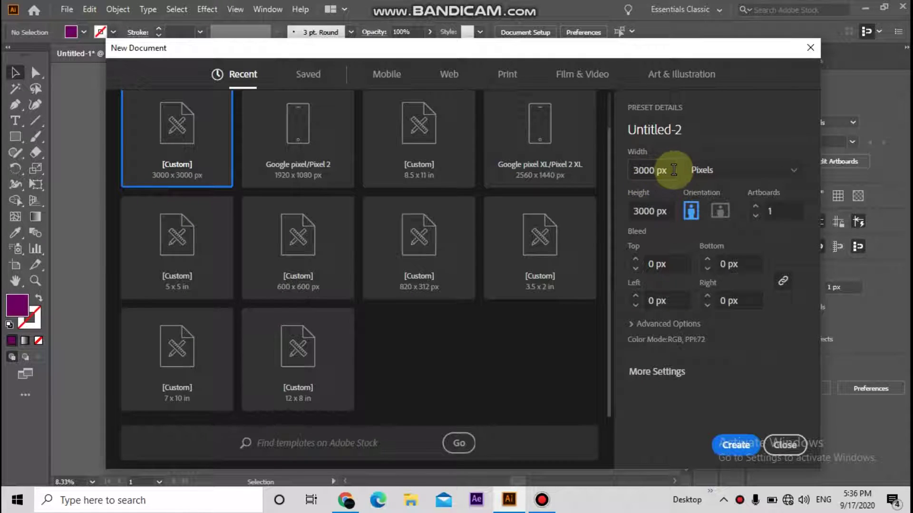
{"action": "left_click_drag", "start_coordinate": [673, 170], "coordinate": [616, 173]}
{"action": "left_click_drag", "start_coordinate": [666, 211], "coordinate": [624, 212]}
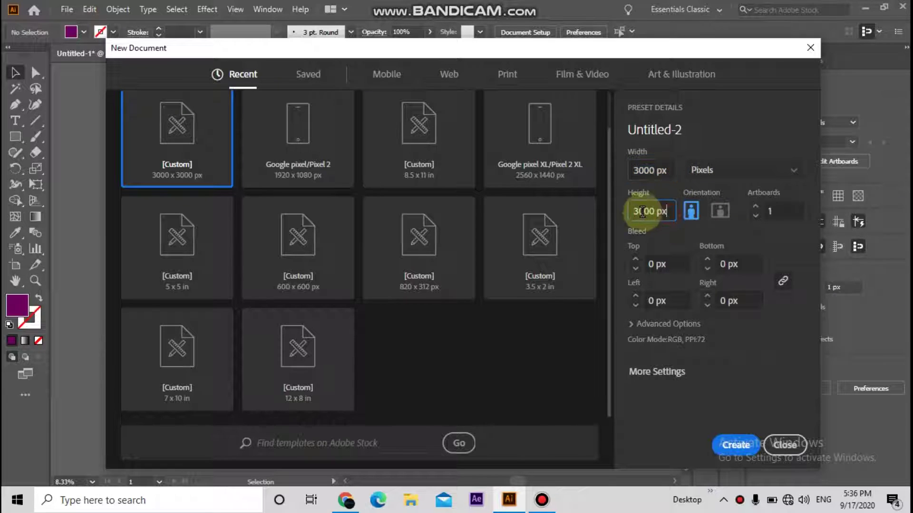
{"action": "left_click", "coordinate": [729, 451]}
{"action": "left_click", "coordinate": [729, 447]}
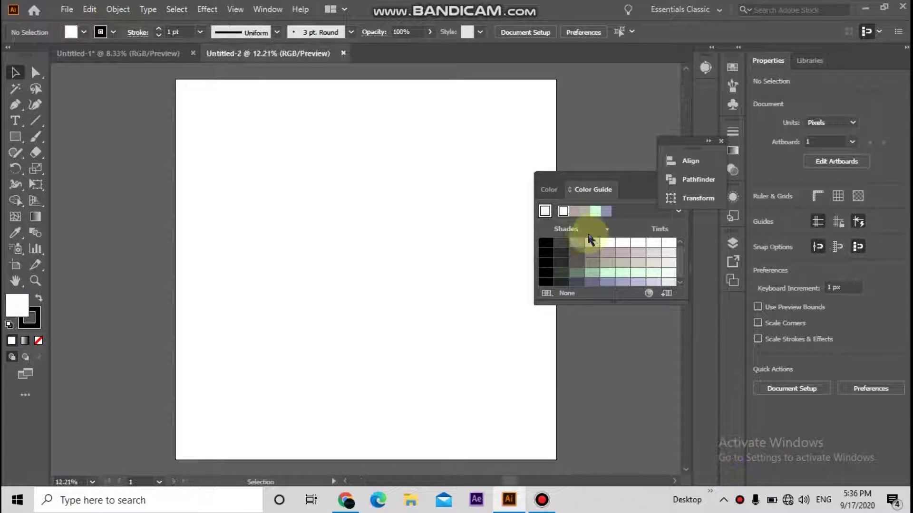
{"action": "left_click_drag", "start_coordinate": [701, 141], "coordinate": [693, 58]}
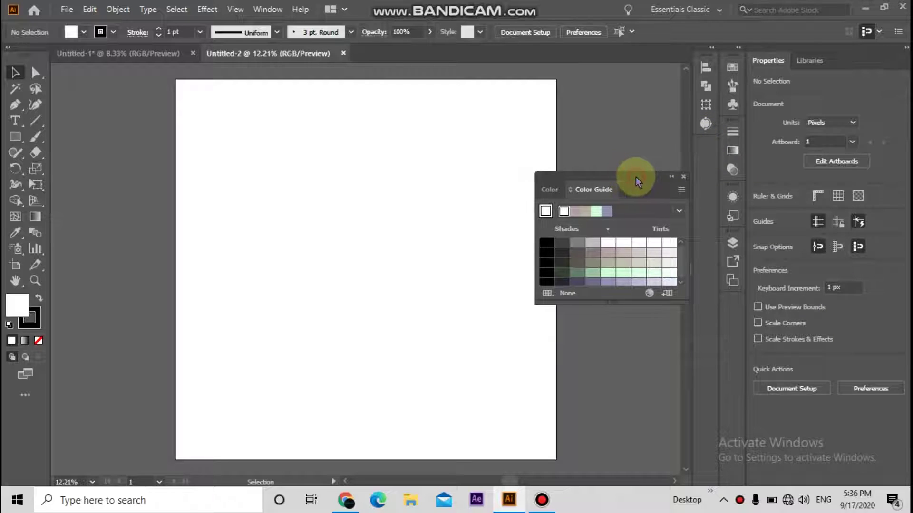
{"action": "mouse_move", "coordinate": [635, 176]}
{"action": "left_mouse_down"}
{"action": "mouse_move", "coordinate": [655, 130]}
{"action": "mouse_move", "coordinate": [658, 47]}
{"action": "mouse_move", "coordinate": [669, 183]}
{"action": "left_mouse_up"}
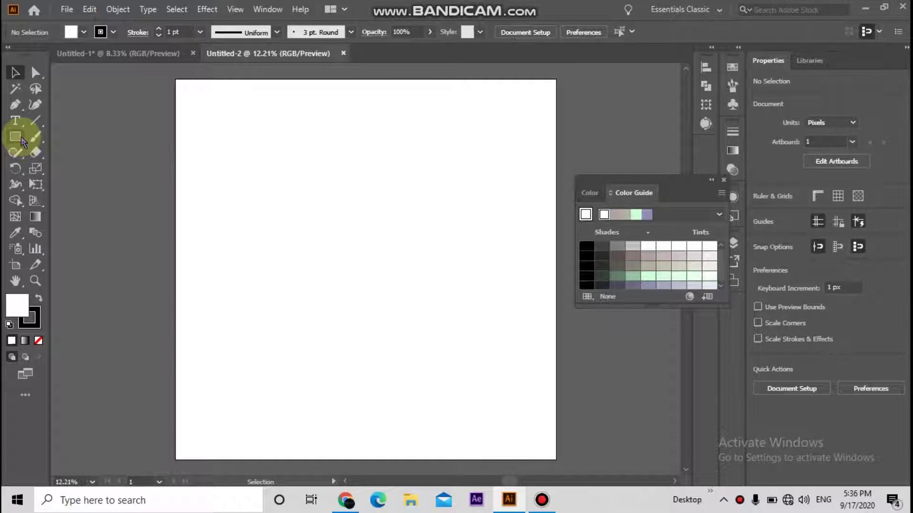
- Draw a wavy S-curve with the Curvature tool from the artboard's top edge to its bottom edge
{"action": "left_click", "coordinate": [35, 105]}
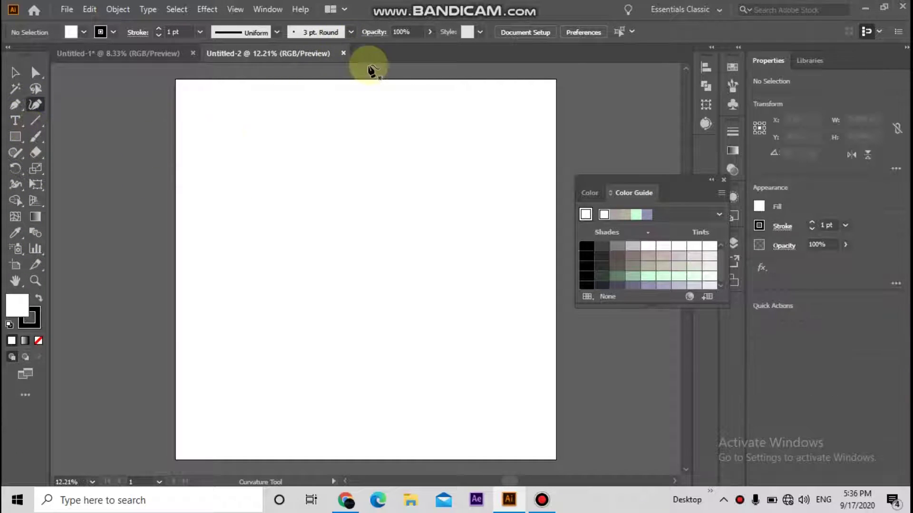
{"action": "left_click", "coordinate": [363, 79]}
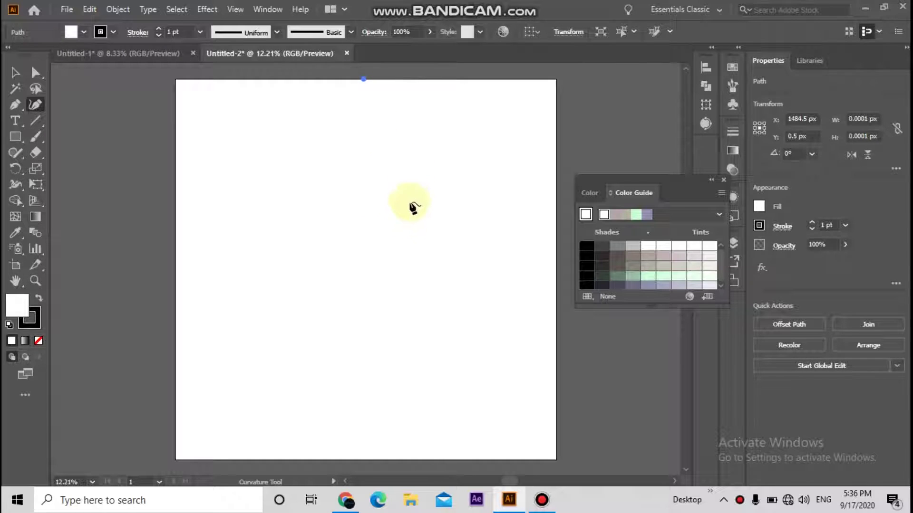
{"action": "left_click", "coordinate": [409, 243]}
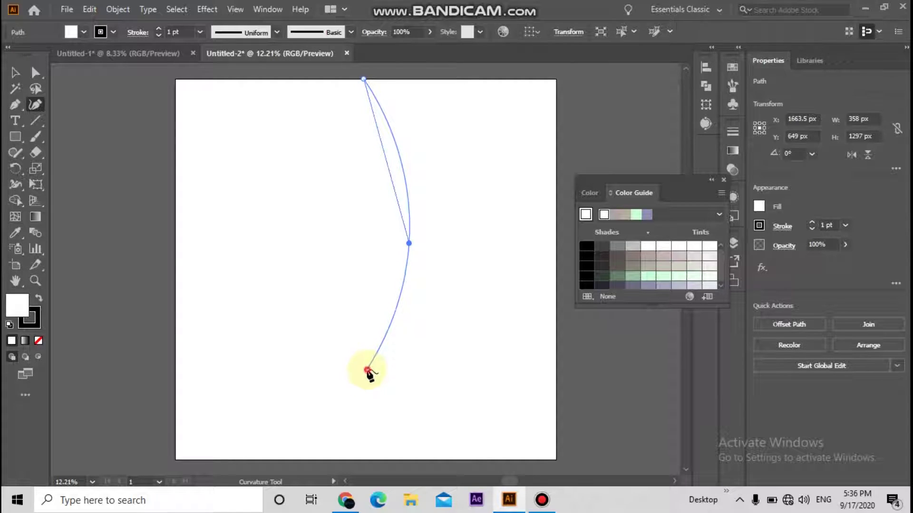
{"action": "left_click", "coordinate": [367, 370]}
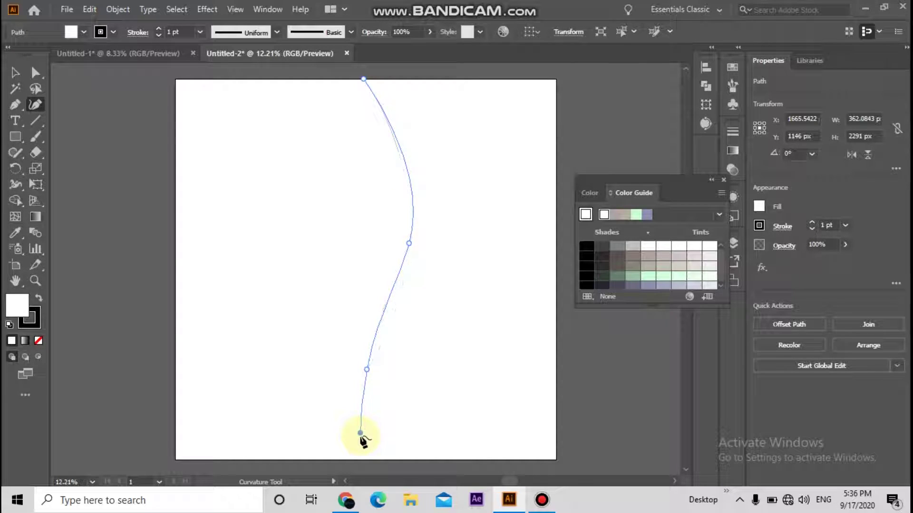
{"action": "left_click", "coordinate": [360, 432]}
{"action": "key", "text": "ctrl+z"}
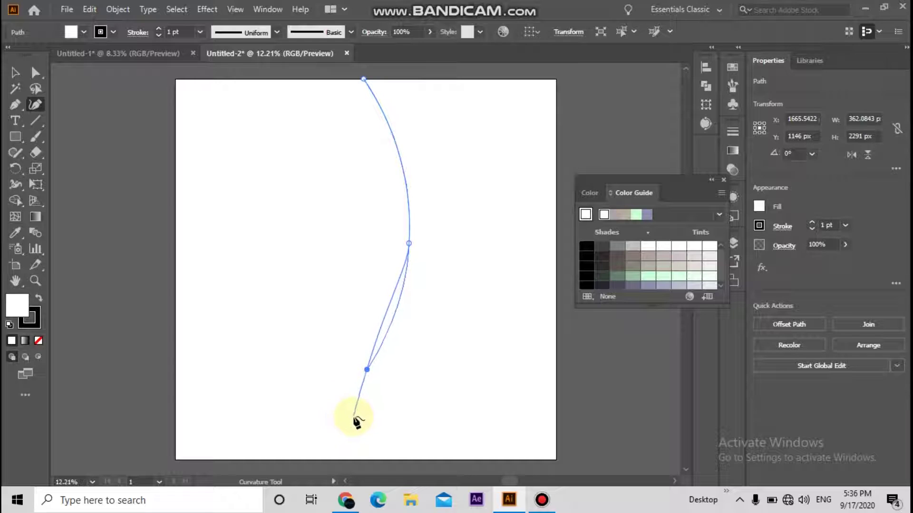
{"action": "left_click", "coordinate": [401, 459]}
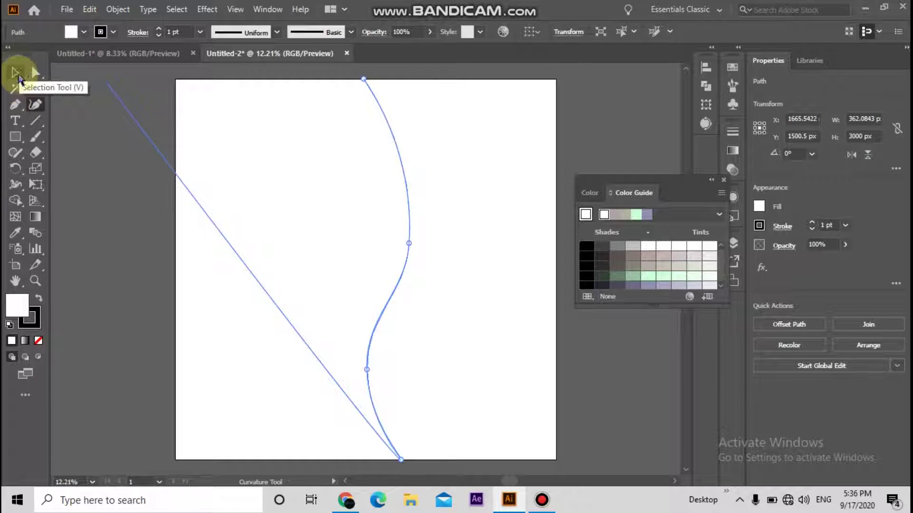
{"action": "left_click", "coordinate": [15, 72]}
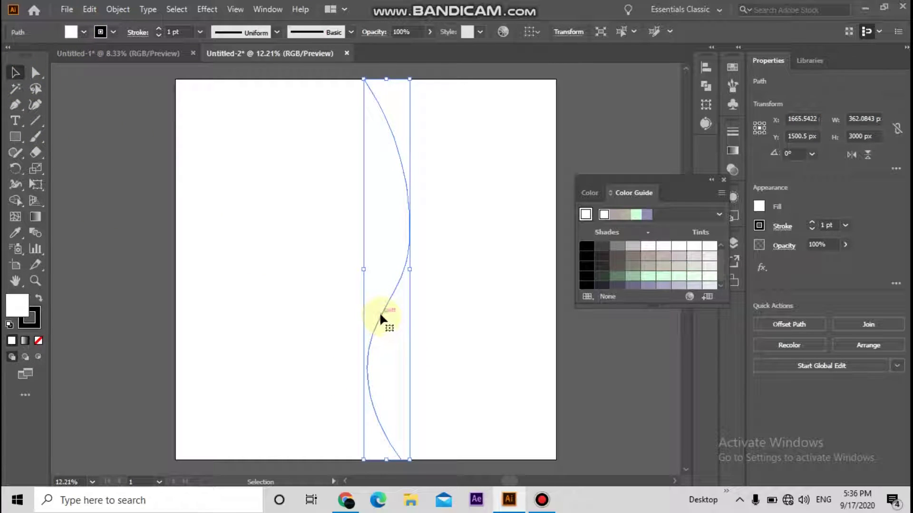
- Duplicate the wavy line about 181 px to the right and set both lines' fill to None
{"action": "left_click_drag", "start_coordinate": [380, 316], "coordinate": [409, 316]}
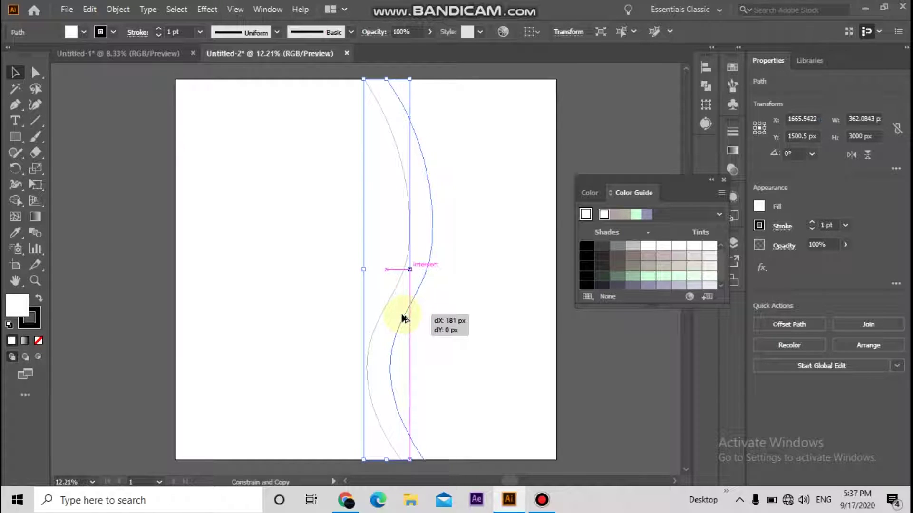
{"action": "left_click_drag", "start_coordinate": [404, 314], "coordinate": [398, 315]}
{"action": "left_click_drag", "start_coordinate": [332, 269], "coordinate": [432, 341]}
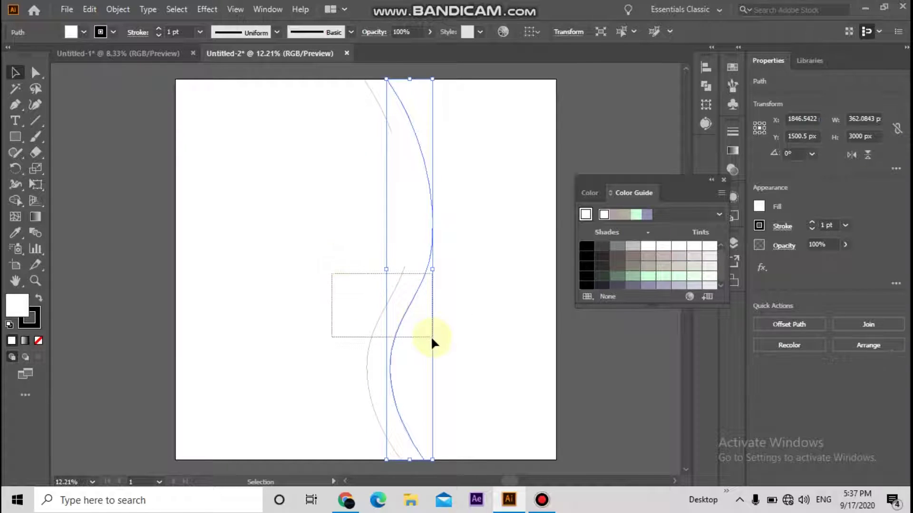
{"action": "left_click", "coordinate": [39, 341]}
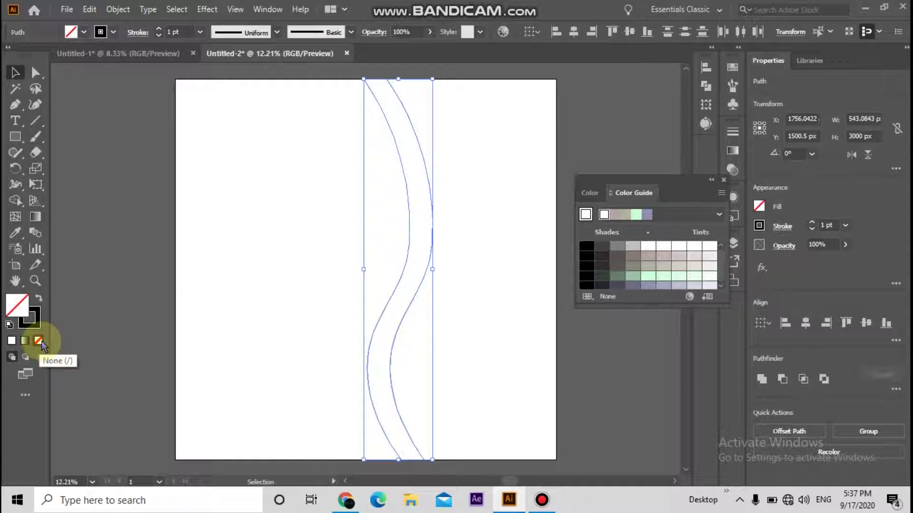
- Join the two lines' top and bottom ends with the Pen tool and select the closed stripe
{"action": "left_click", "coordinate": [15, 104]}
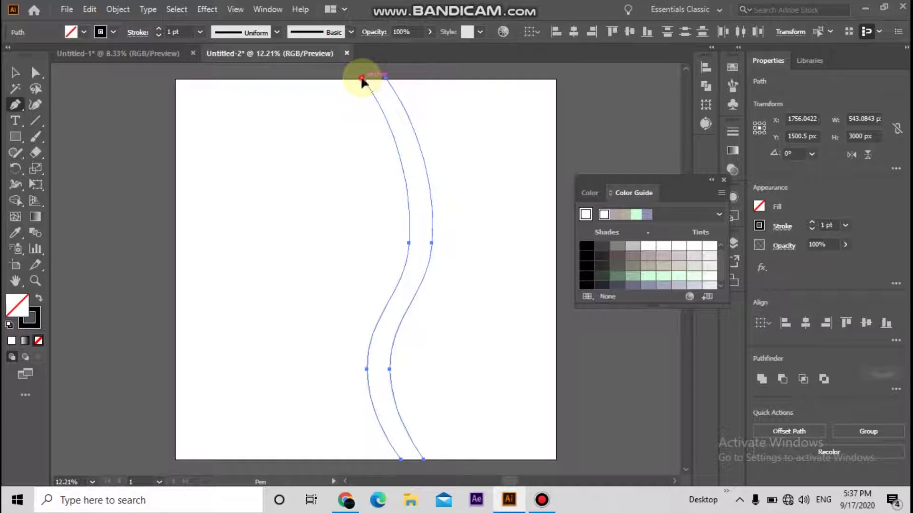
{"action": "left_click", "coordinate": [386, 79]}
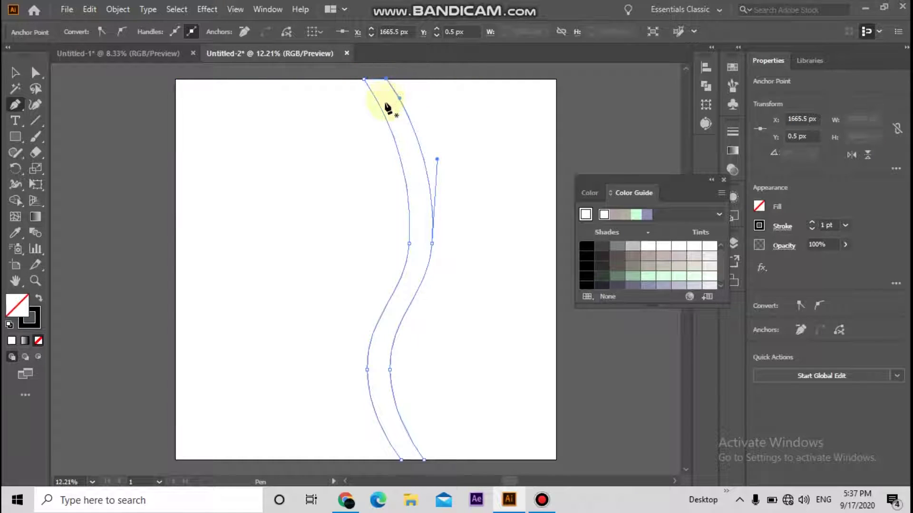
{"action": "left_click", "coordinate": [412, 459]}
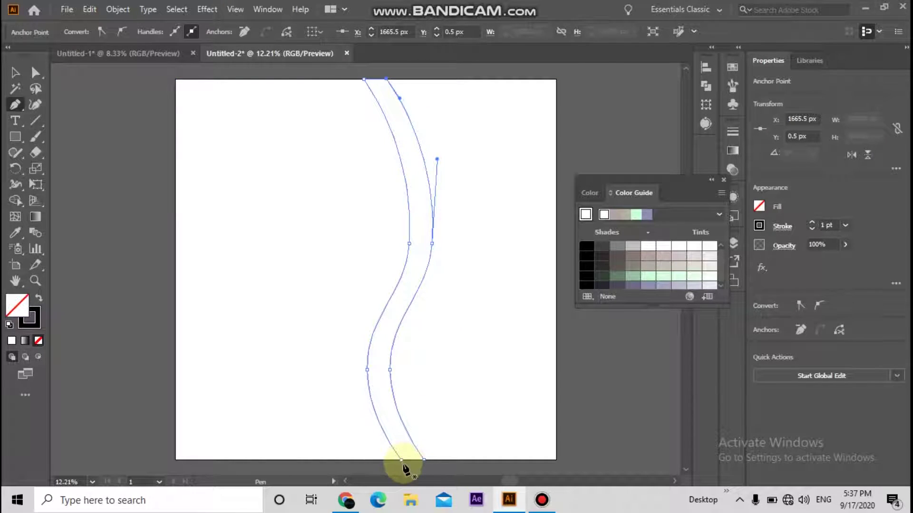
{"action": "left_click", "coordinate": [424, 460]}
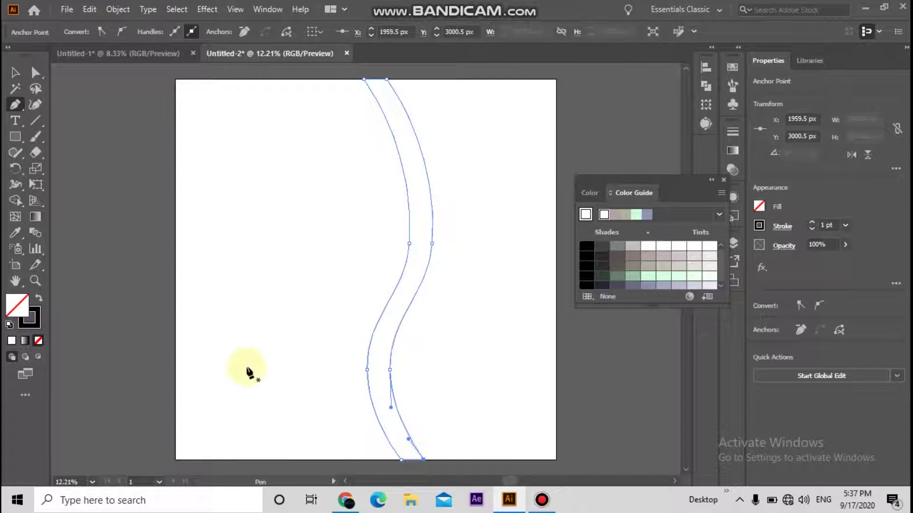
{"action": "left_click", "coordinate": [15, 72]}
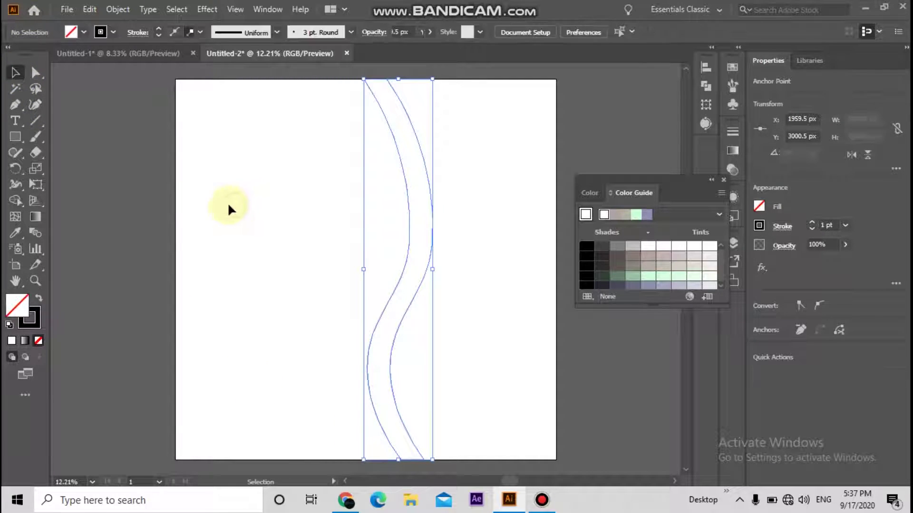
{"action": "left_click", "coordinate": [229, 205]}
{"action": "left_click_drag", "start_coordinate": [304, 185], "coordinate": [438, 310]}
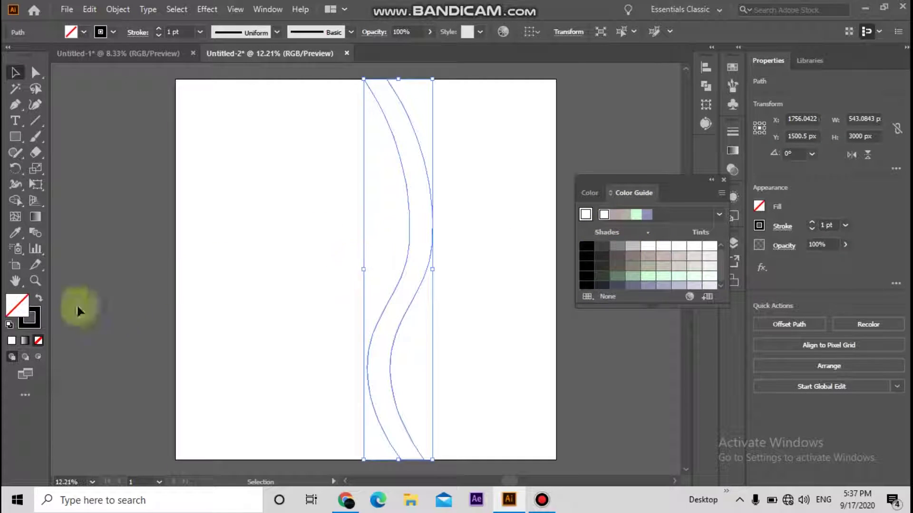
- Fill the stripe with magenta CE00B6 and make it the Color Guide base colour
{"action": "double_click", "coordinate": [15, 309]}
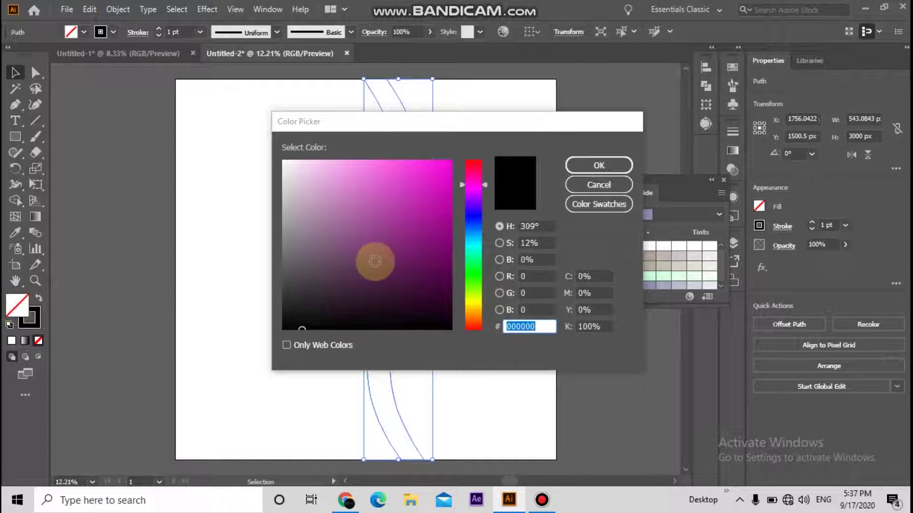
{"action": "left_click", "coordinate": [411, 202]}
{"action": "left_click", "coordinate": [452, 193]}
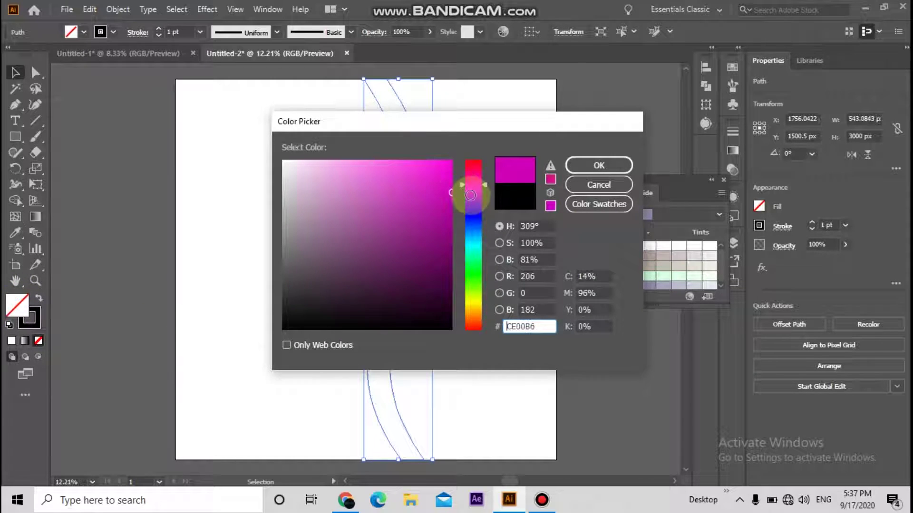
{"action": "left_click", "coordinate": [590, 170]}
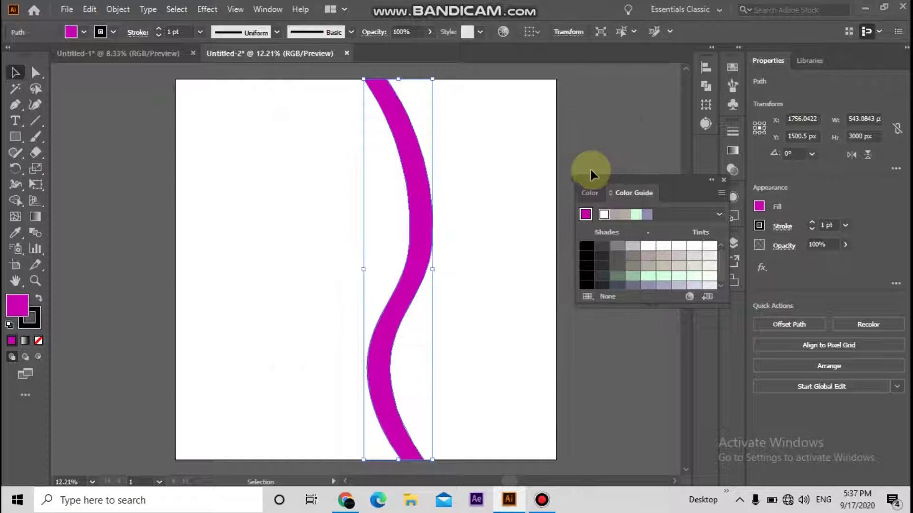
{"action": "left_click", "coordinate": [496, 181]}
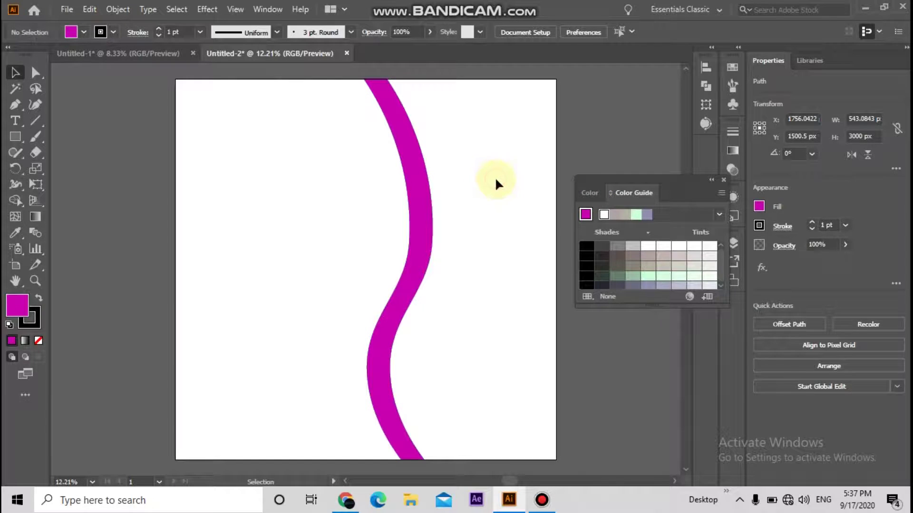
{"action": "left_click", "coordinate": [584, 215]}
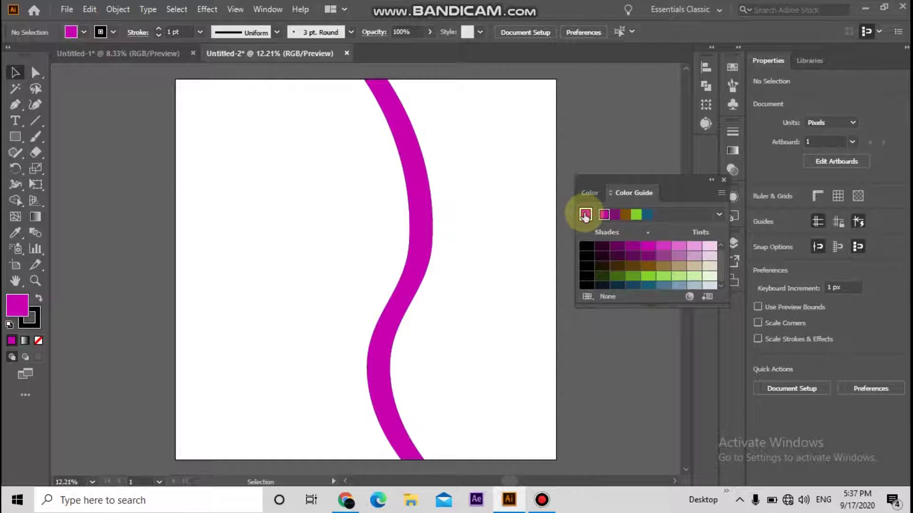
{"action": "left_click", "coordinate": [425, 276]}
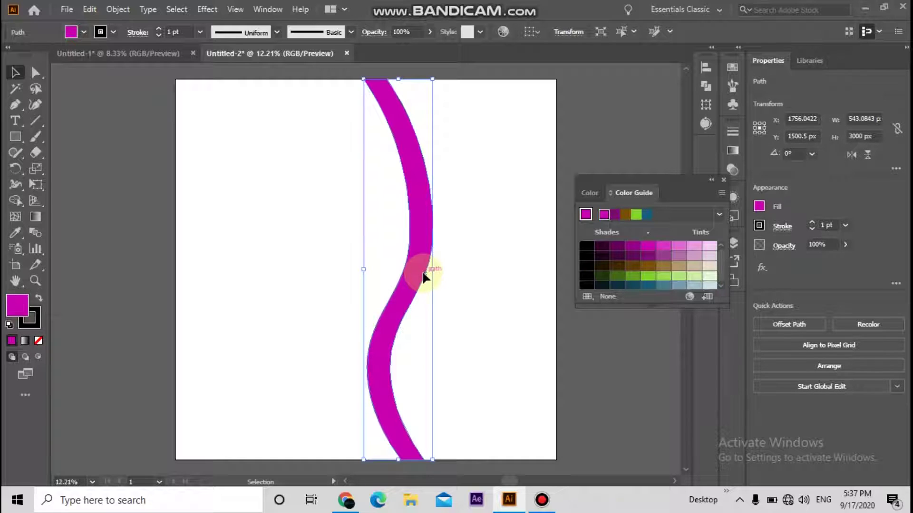
- Make four copies of the stripe to the right, each a lighter pink tint from the Color Guide
{"action": "mouse_move", "coordinate": [430, 277]}
{"action": "left_mouse_down"}
{"action": "mouse_move", "coordinate": [456, 276]}
{"action": "mouse_move", "coordinate": [448, 275]}
{"action": "left_mouse_up"}
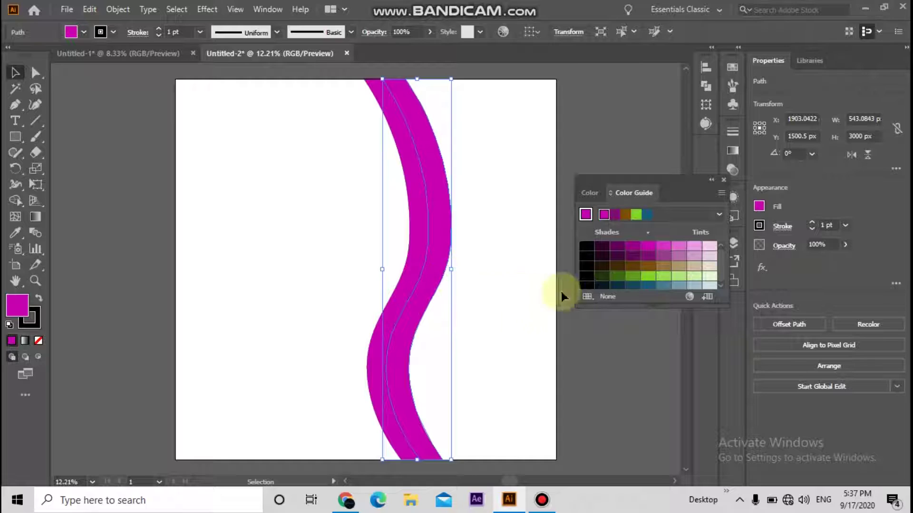
{"action": "left_click", "coordinate": [663, 246]}
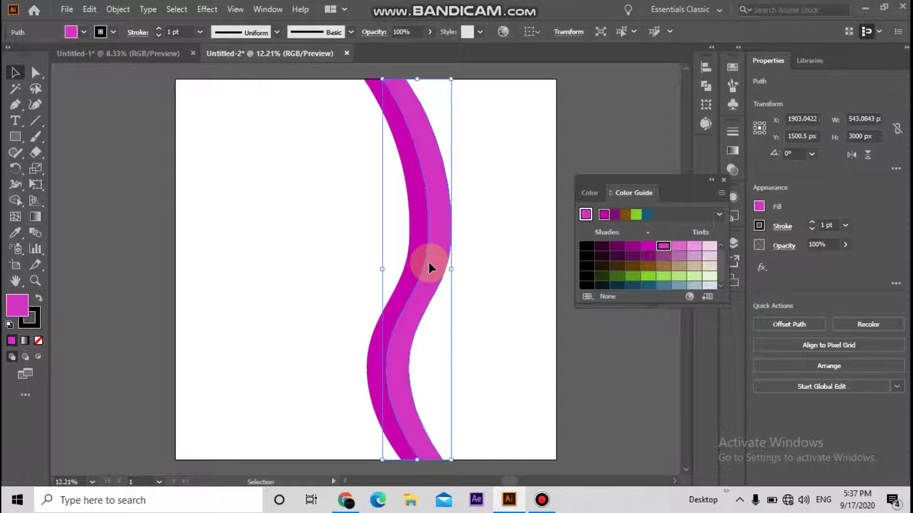
{"action": "left_click_drag", "start_coordinate": [428, 267], "coordinate": [449, 271]}
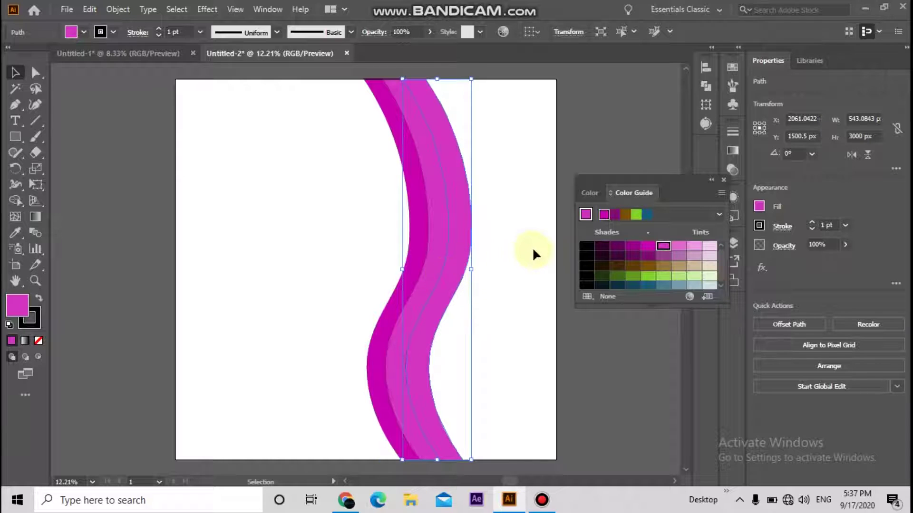
{"action": "left_click", "coordinate": [681, 247]}
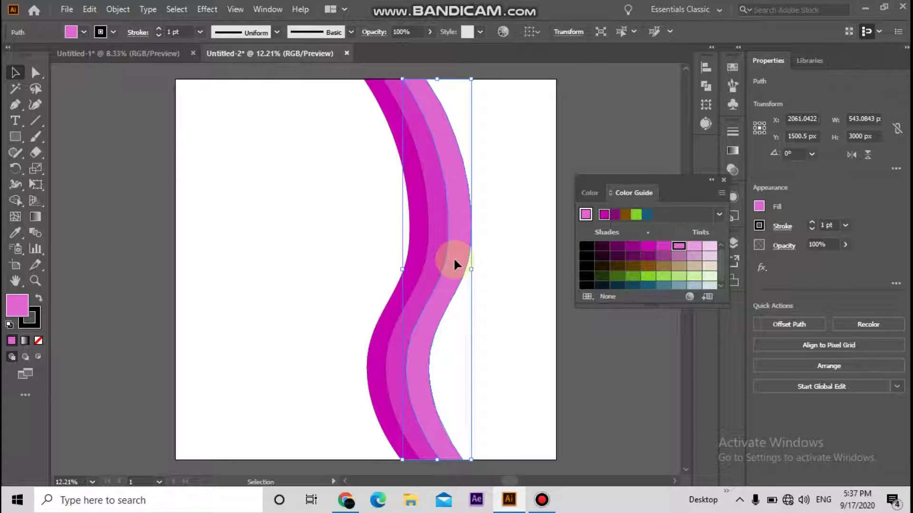
{"action": "left_click_drag", "start_coordinate": [454, 262], "coordinate": [474, 264]}
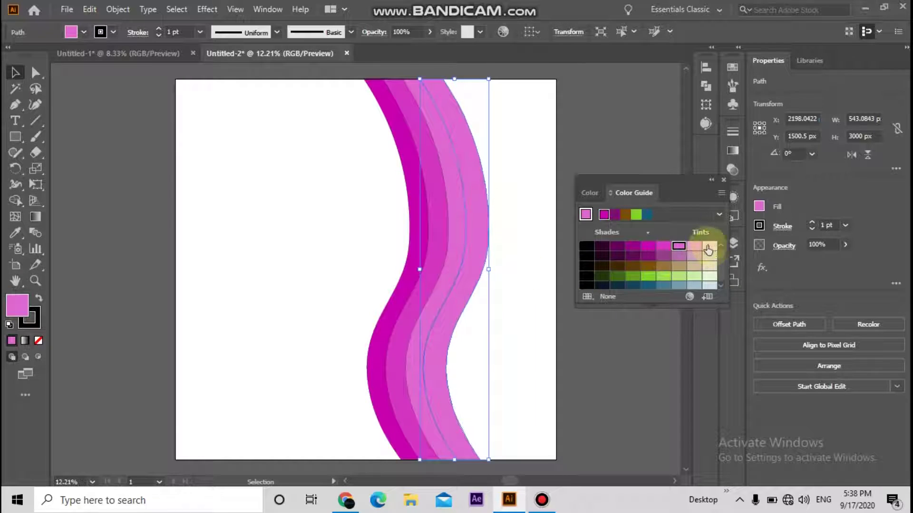
{"action": "left_click", "coordinate": [694, 247]}
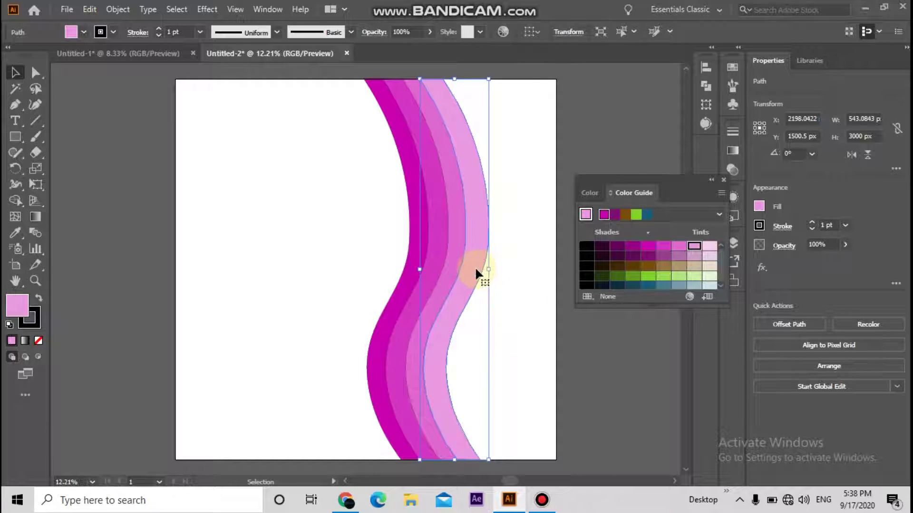
{"action": "left_click_drag", "start_coordinate": [475, 269], "coordinate": [495, 273]}
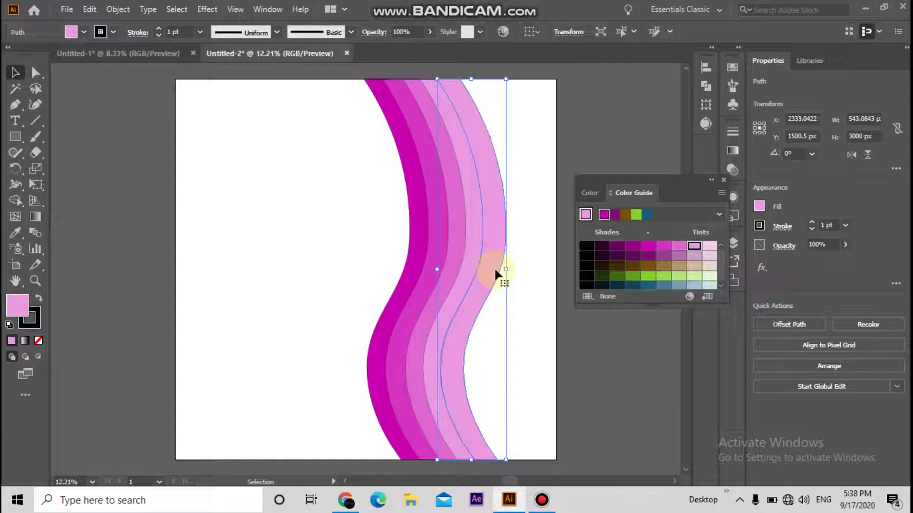
{"action": "left_click", "coordinate": [710, 247]}
- Group all five wavy stripes and drag the group's edge to widen it
{"action": "left_click", "coordinate": [328, 204]}
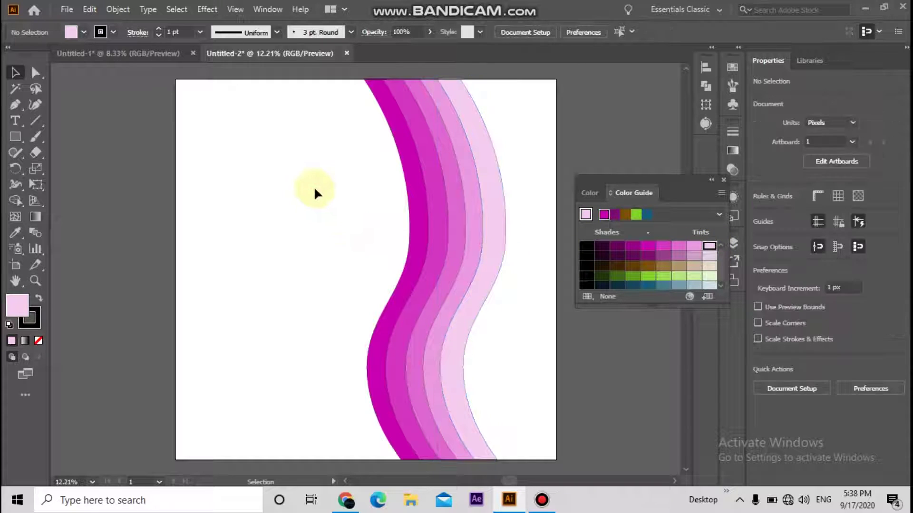
{"action": "left_click_drag", "start_coordinate": [470, 284], "coordinate": [506, 296]}
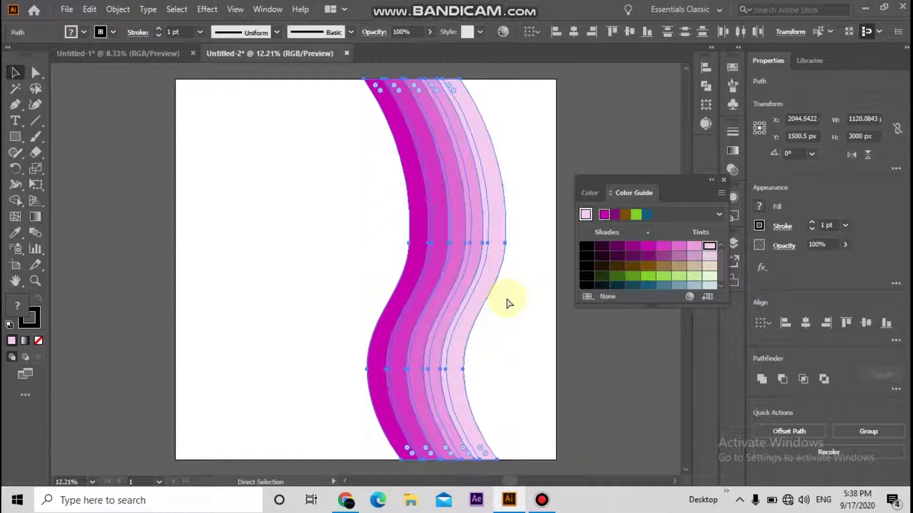
{"action": "key", "text": "ctrl+g"}
{"action": "key", "text": "v"}
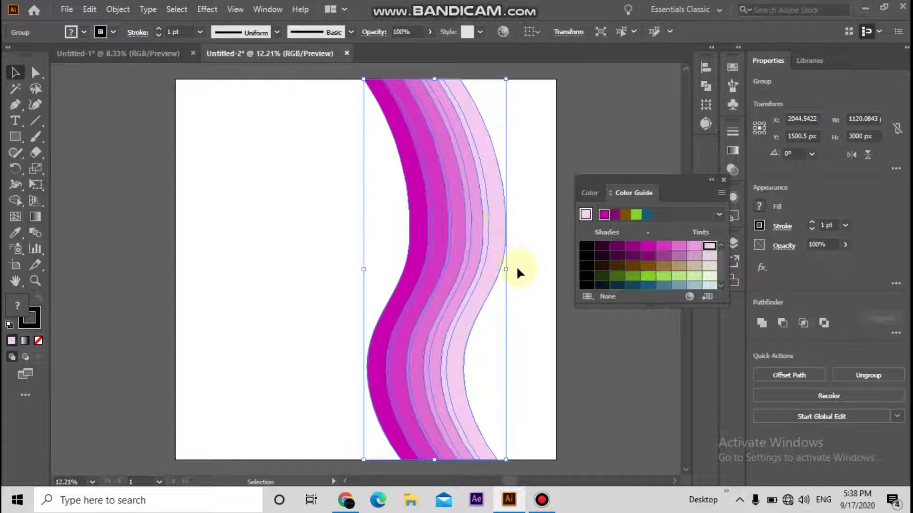
{"action": "mouse_move", "coordinate": [505, 267]}
{"action": "left_mouse_down"}
{"action": "mouse_move", "coordinate": [514, 268]}
{"action": "mouse_move", "coordinate": [504, 267]}
{"action": "left_mouse_up"}
- Undo the group's widening and nudge it flush against the artboard's right edge
{"action": "key", "text": "a"}
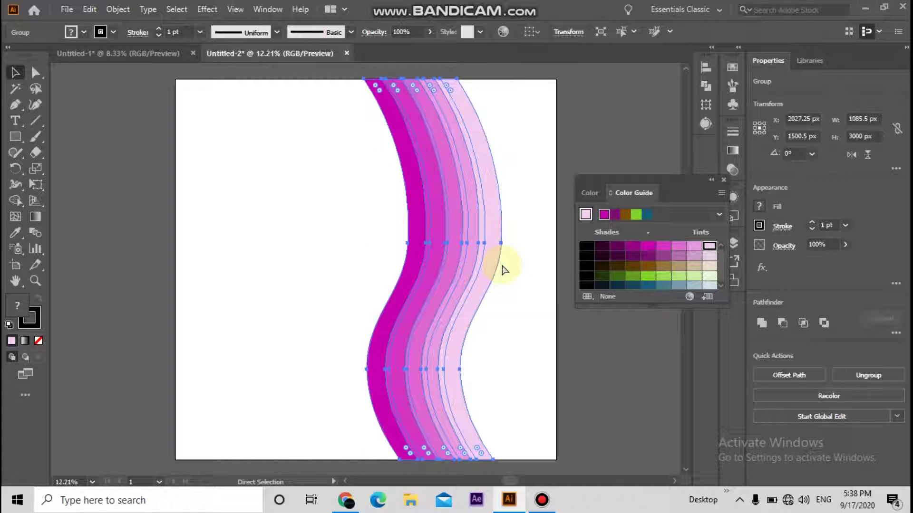
{"action": "key", "text": "ctrl+z"}
{"action": "key", "text": "v"}
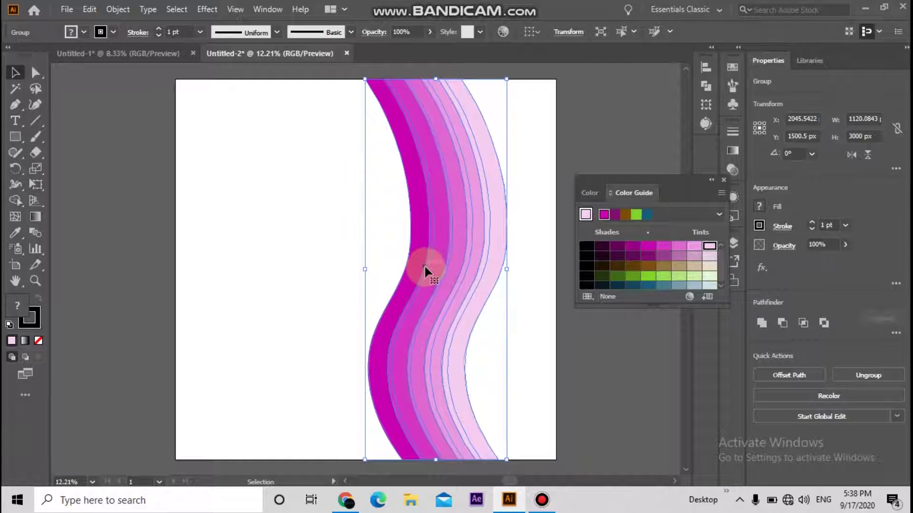
{"action": "left_click_drag", "start_coordinate": [424, 264], "coordinate": [479, 256]}
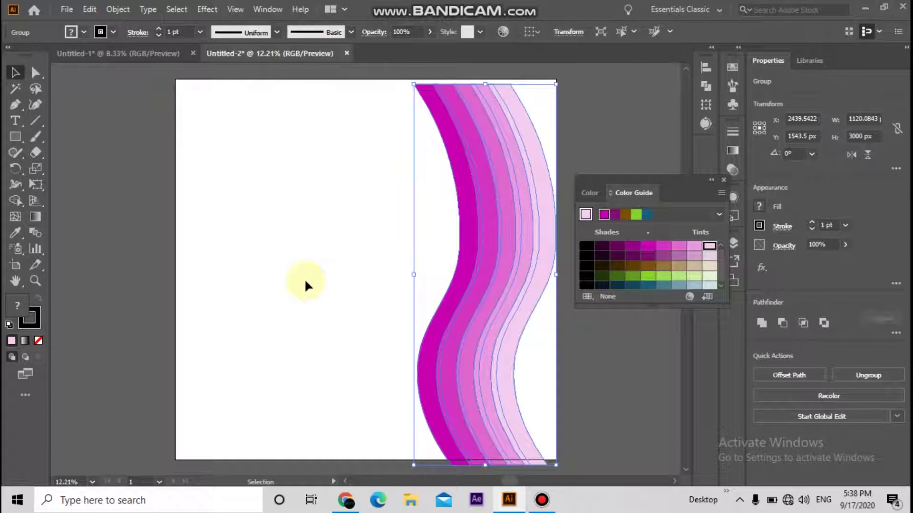
{"action": "key", "text": "Up"}
{"action": "key", "text": "Up"}
{"action": "key", "text": "Up"}
{"action": "key", "text": "Up"}
{"action": "key", "text": "Up"}
{"action": "key", "text": "Up"}
{"action": "key", "text": "Up"}
{"action": "key", "text": "Up"}
{"action": "key", "text": "Up"}
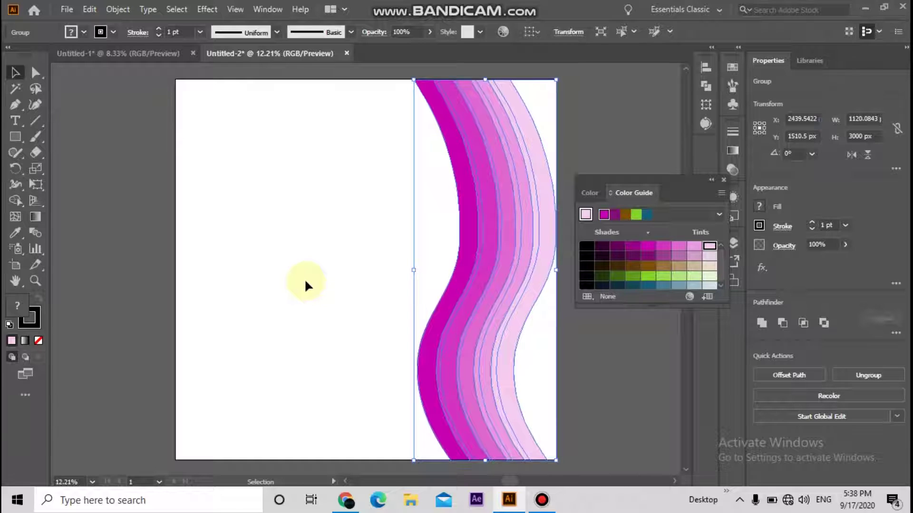
{"action": "key", "text": "Up"}
{"action": "left_click", "coordinate": [200, 240]}
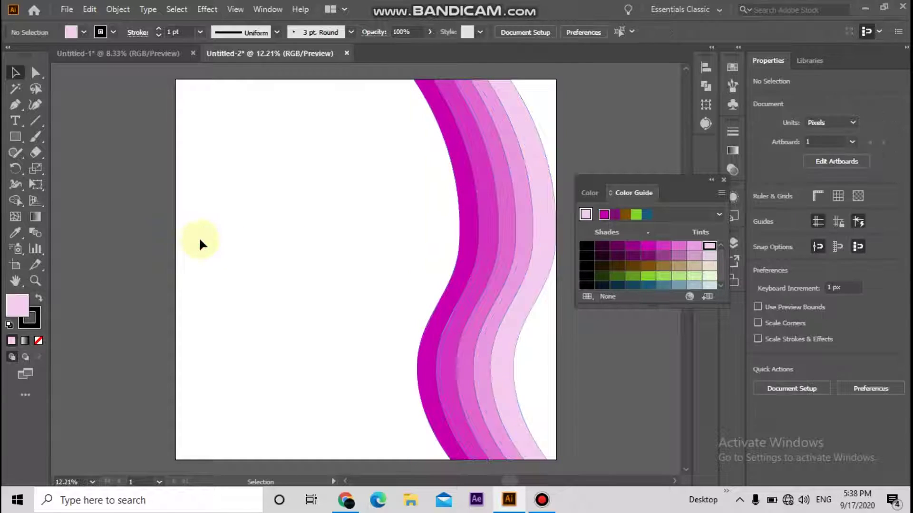
{"action": "left_click", "coordinate": [521, 277]}
{"action": "key", "text": "Left"}
{"action": "key", "text": "Left"}
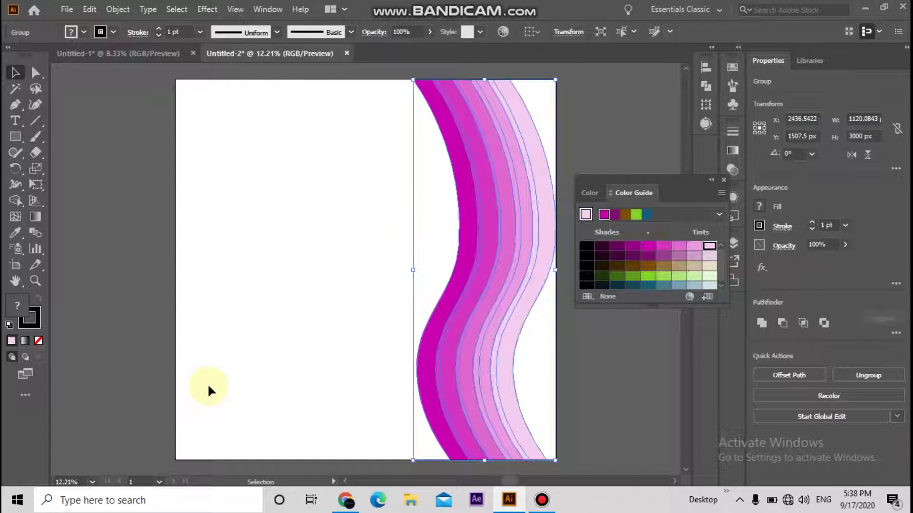
{"action": "key", "text": "Left"}
{"action": "key", "text": "Left"}
- Copy the headphones graphic from Untitled-1 and paste it into the Untitled-2 poster
{"action": "left_click", "coordinate": [190, 363]}
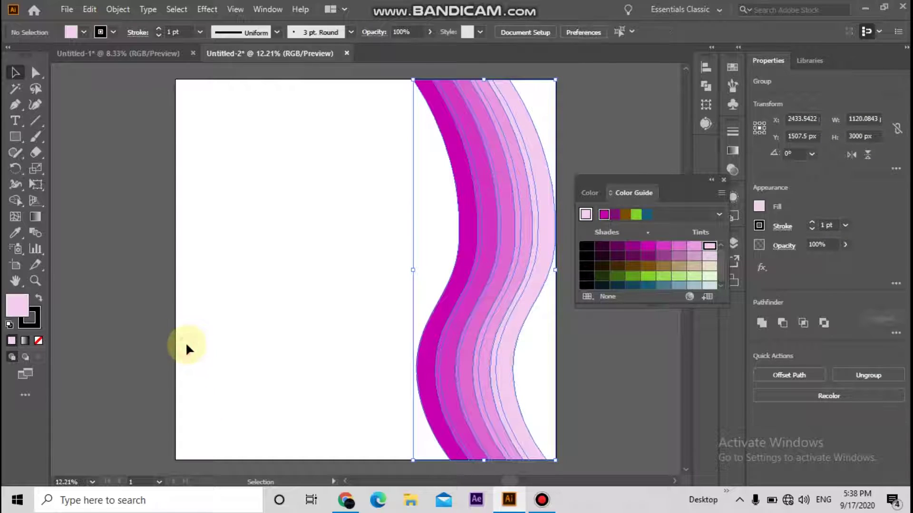
{"action": "left_click", "coordinate": [176, 59]}
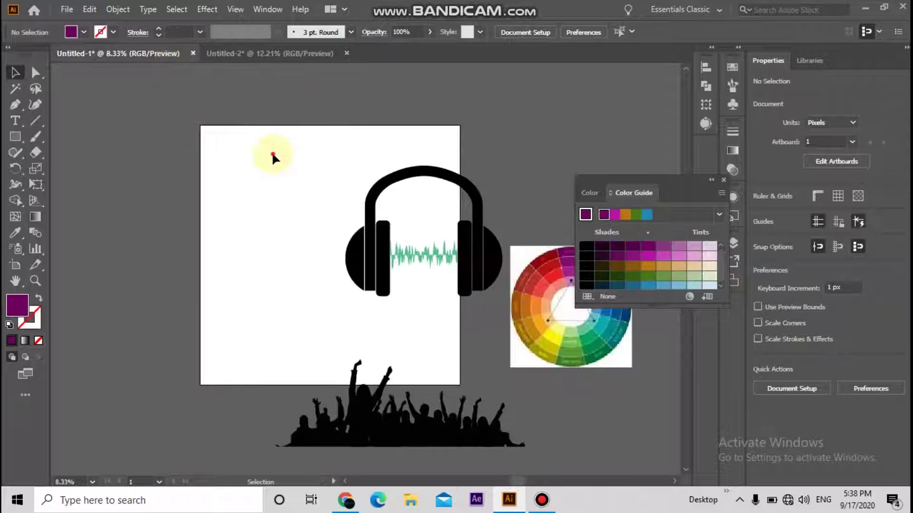
{"action": "left_click_drag", "start_coordinate": [272, 151], "coordinate": [504, 309]}
{"action": "key", "text": "a"}
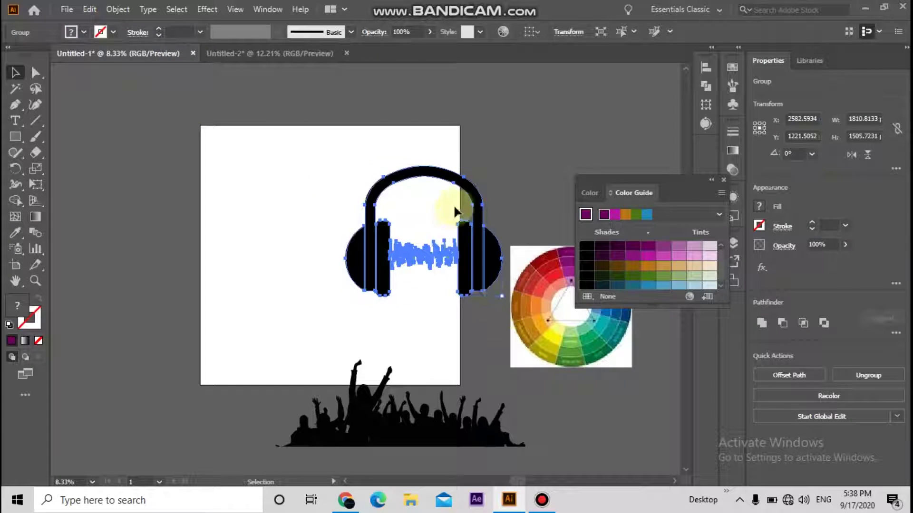
{"action": "key", "text": "v"}
{"action": "left_click", "coordinate": [300, 55]}
{"action": "left_click", "coordinate": [300, 105]}
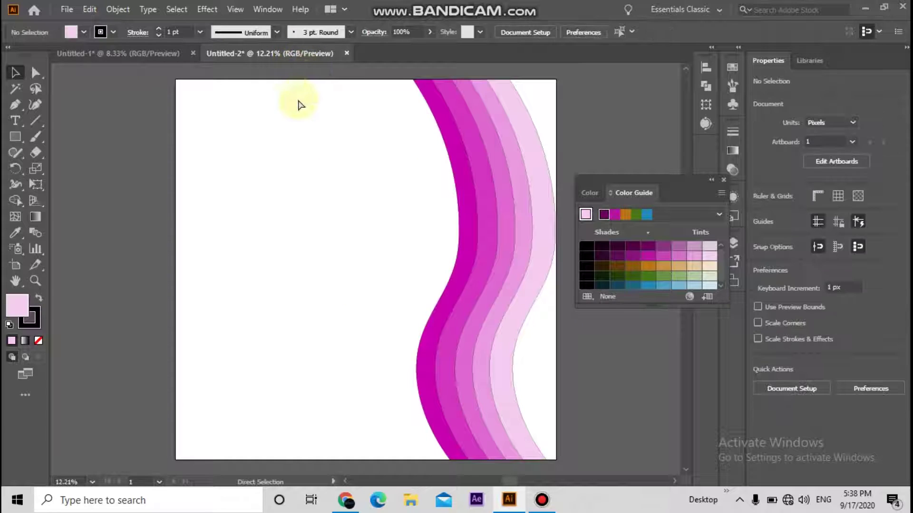
{"action": "key", "text": "ctrl+v"}
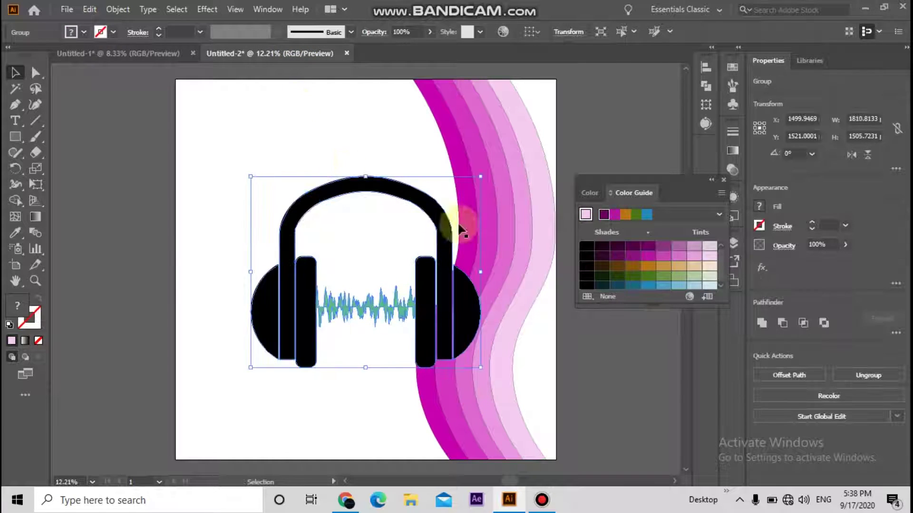
- Scale the headphones up across the artboard's upper left corner
{"action": "left_click_drag", "start_coordinate": [480, 177], "coordinate": [391, 249]}
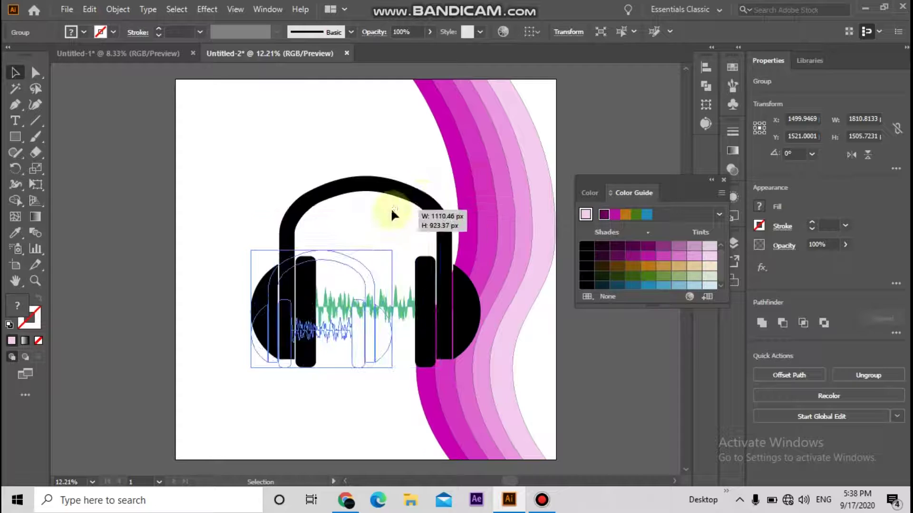
{"action": "left_click_drag", "start_coordinate": [312, 261], "coordinate": [246, 111]}
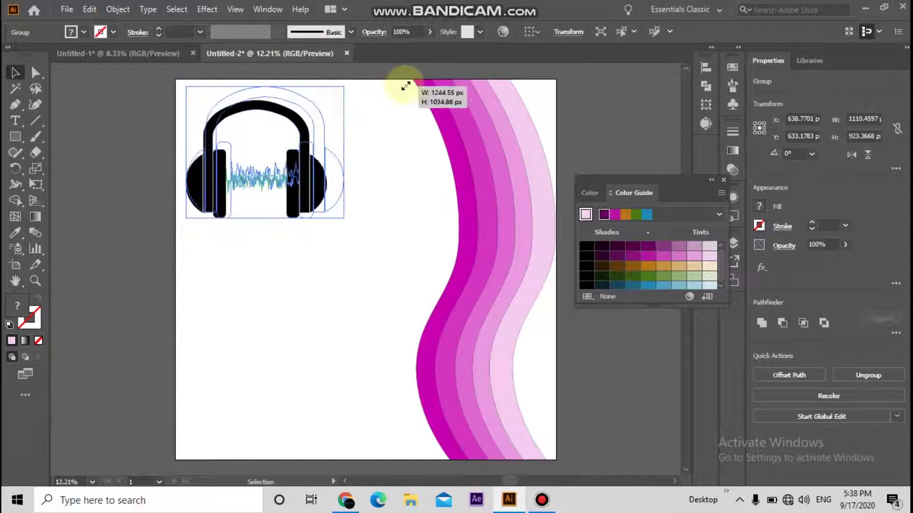
{"action": "left_click_drag", "start_coordinate": [329, 101], "coordinate": [444, 72]}
{"action": "mouse_move", "coordinate": [382, 142]}
{"action": "left_mouse_down"}
{"action": "mouse_move", "coordinate": [385, 257]}
{"action": "mouse_move", "coordinate": [405, 142]}
{"action": "mouse_move", "coordinate": [407, 246]}
{"action": "mouse_move", "coordinate": [414, 238]}
{"action": "left_mouse_up"}
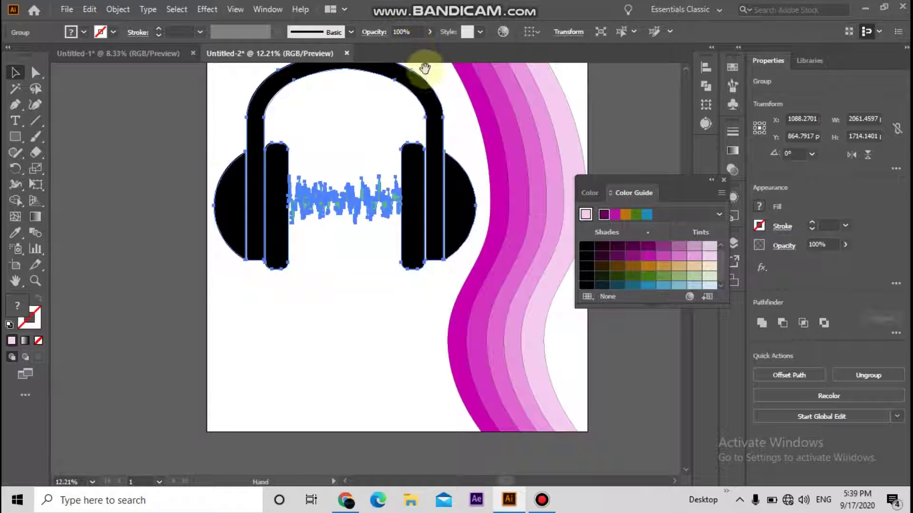
- Set the headphones' opacity to 14% in the control bar
{"action": "scroll", "coordinate": [420, 59], "scroll_direction": "up", "scroll_amount": 2}
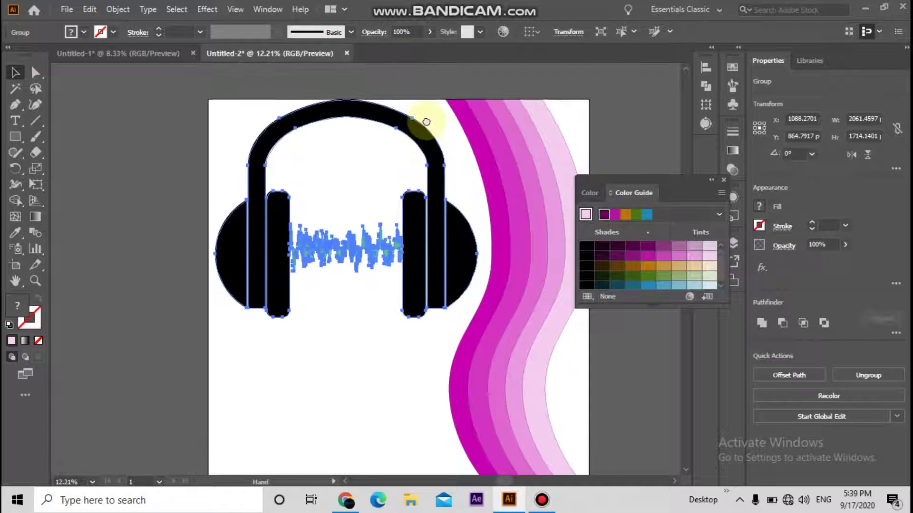
{"action": "left_click", "coordinate": [416, 31]}
{"action": "type", "text": "1"}
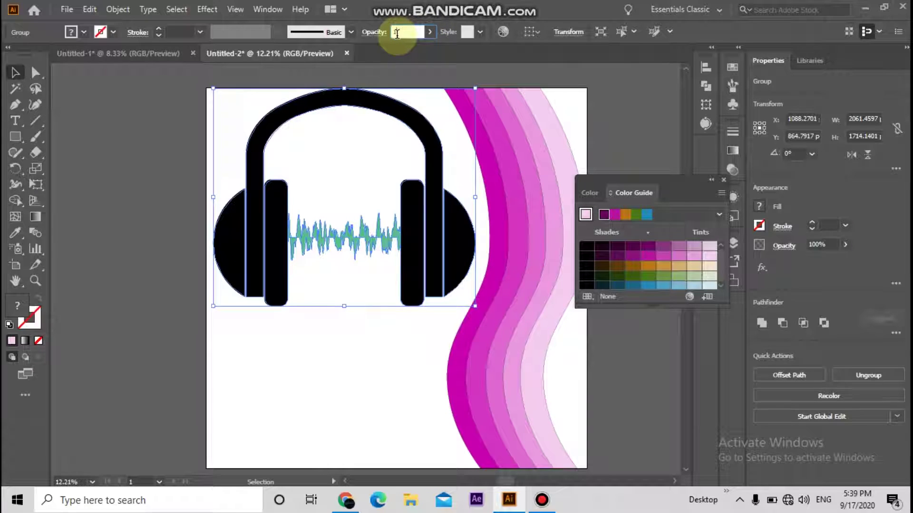
{"action": "type", "text": "1"}
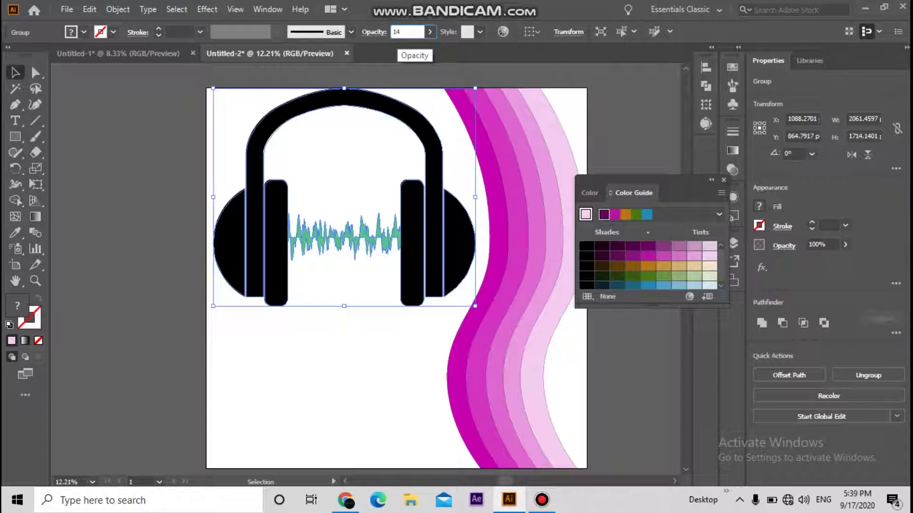
{"action": "key", "text": "Return"}
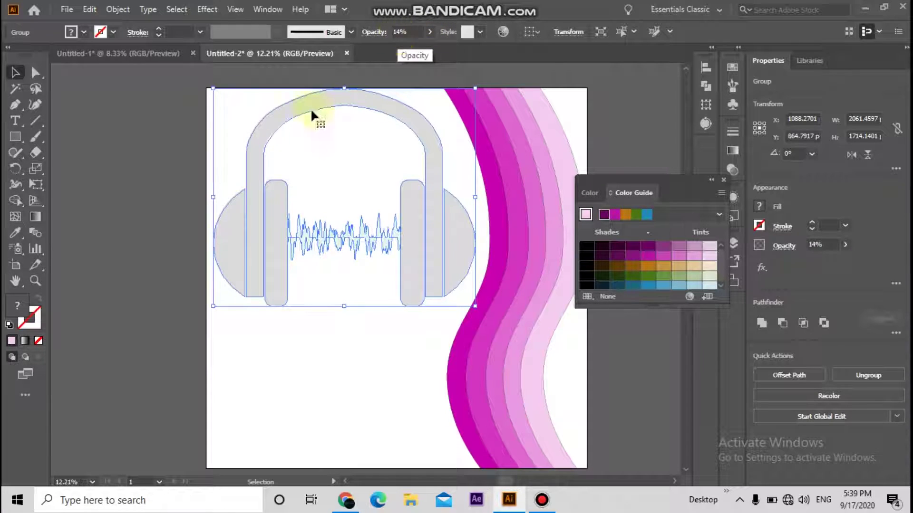
{"action": "left_click", "coordinate": [144, 351]}
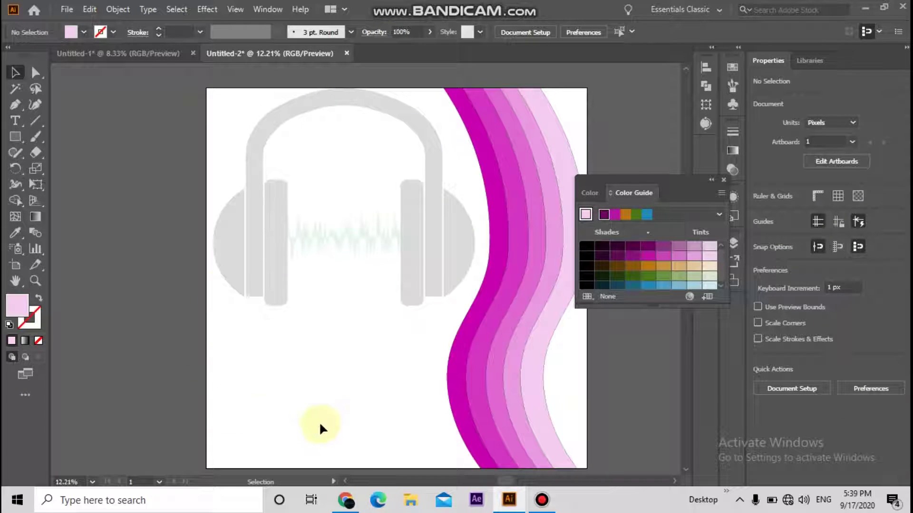
- Drag the crowd silhouette from Untitled-1 to the poster's bottom edge at 50% opacity
{"action": "left_click", "coordinate": [152, 52]}
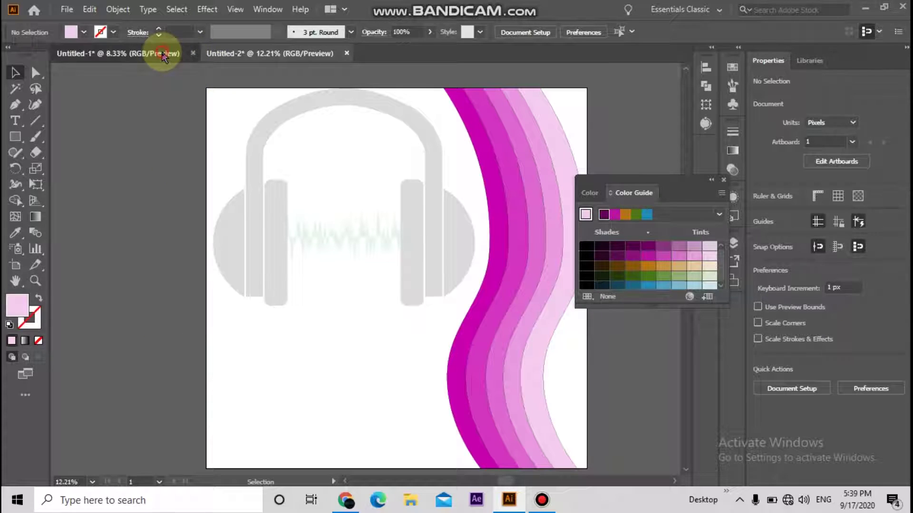
{"action": "left_click", "coordinate": [357, 391]}
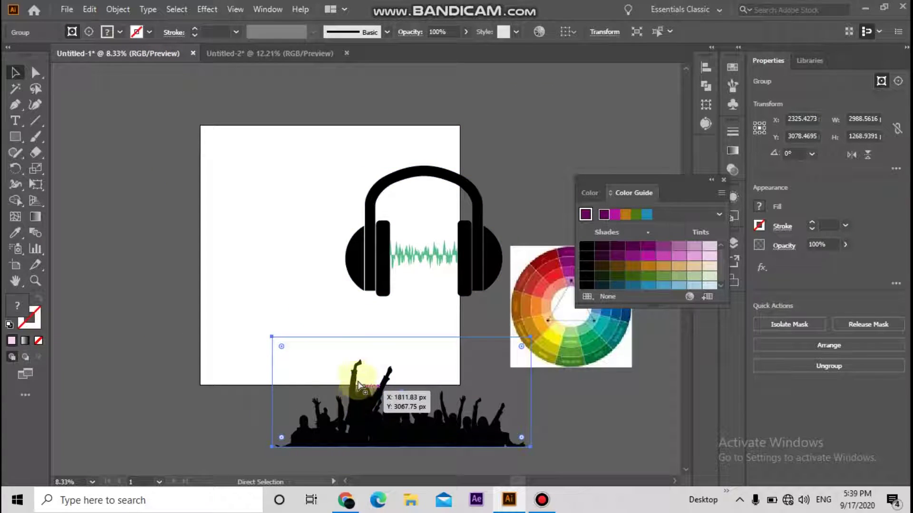
{"action": "left_click", "coordinate": [261, 53]}
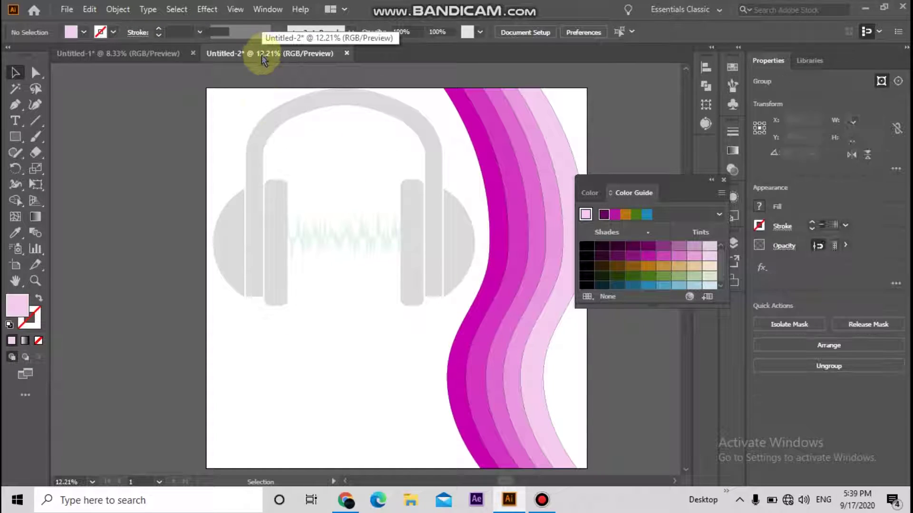
{"action": "left_click_drag", "start_coordinate": [262, 55], "coordinate": [362, 373]}
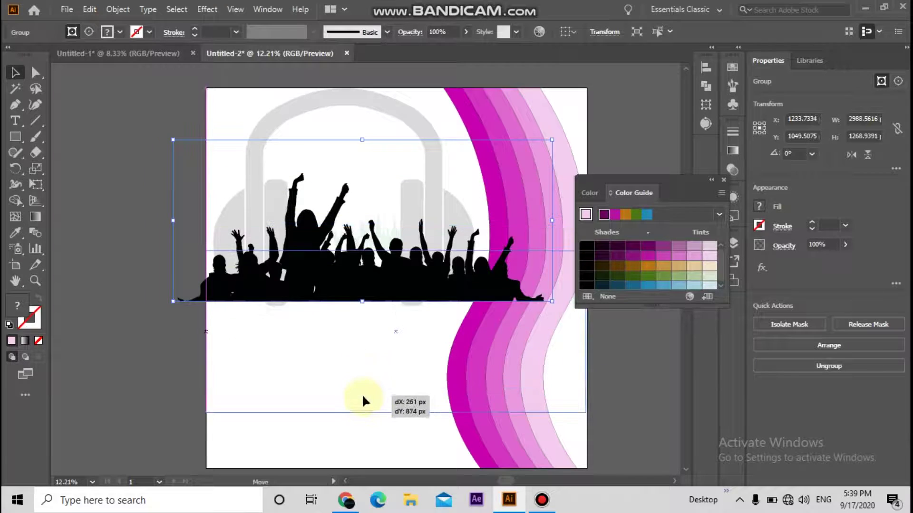
{"action": "left_click_drag", "start_coordinate": [362, 369], "coordinate": [364, 452]}
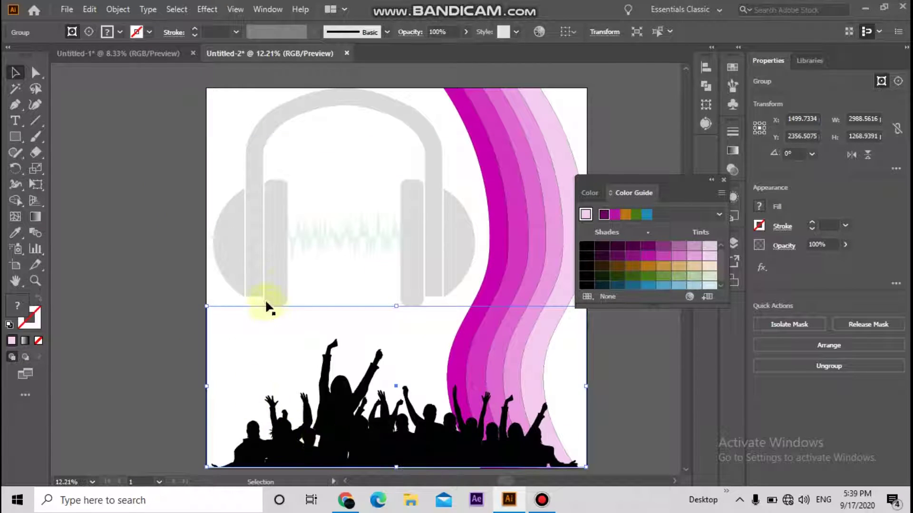
{"action": "left_click", "coordinate": [438, 32]}
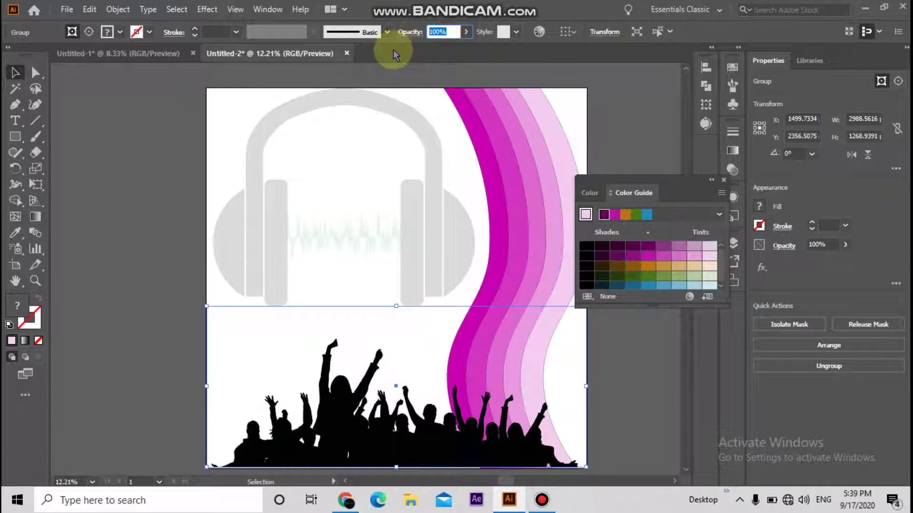
{"action": "type", "text": "50"}
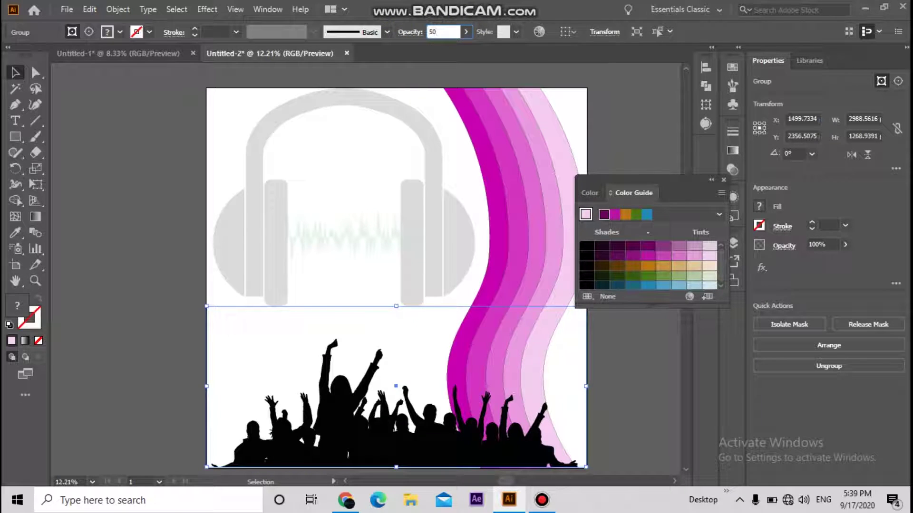
{"action": "left_click", "coordinate": [393, 55]}
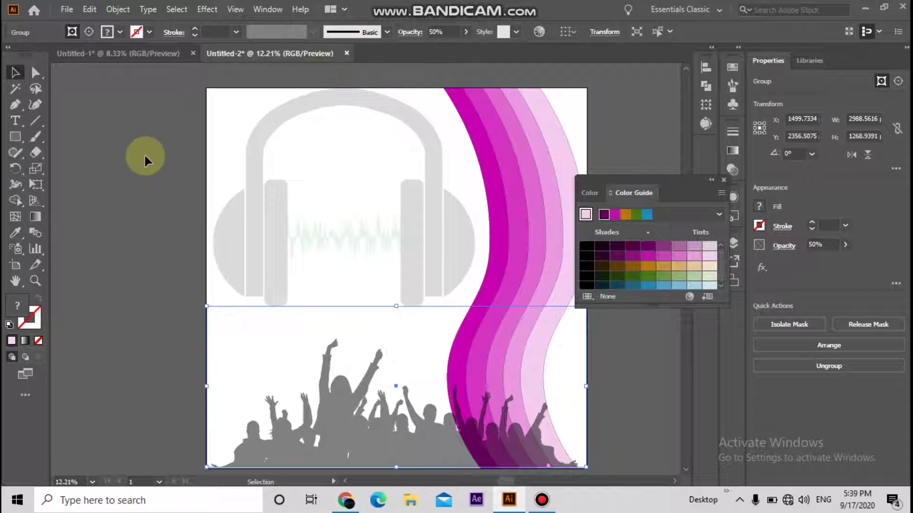
- Draw a rectangle covering the whole artboard and pick a deep purple (AF00A3) fill
{"action": "left_click", "coordinate": [17, 137]}
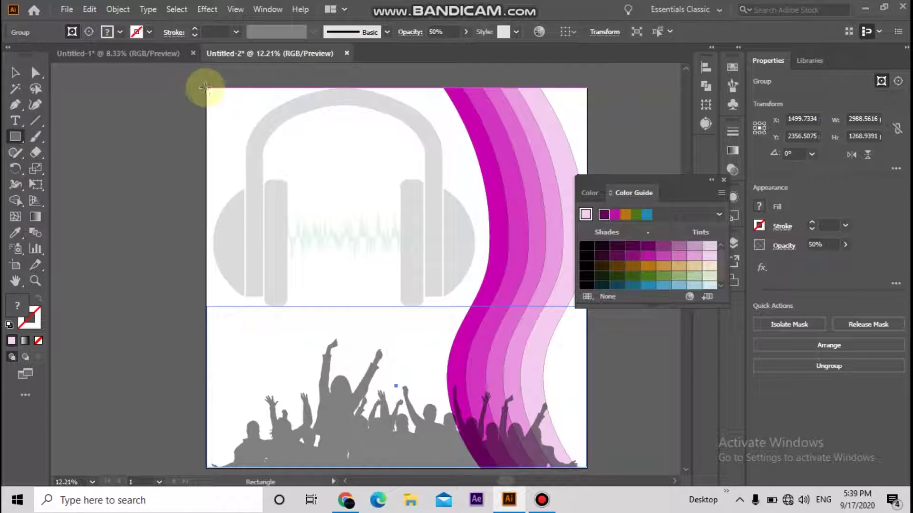
{"action": "mouse_move", "coordinate": [205, 88]}
{"action": "left_mouse_down"}
{"action": "mouse_move", "coordinate": [580, 423]}
{"action": "mouse_move", "coordinate": [589, 393]}
{"action": "left_mouse_up"}
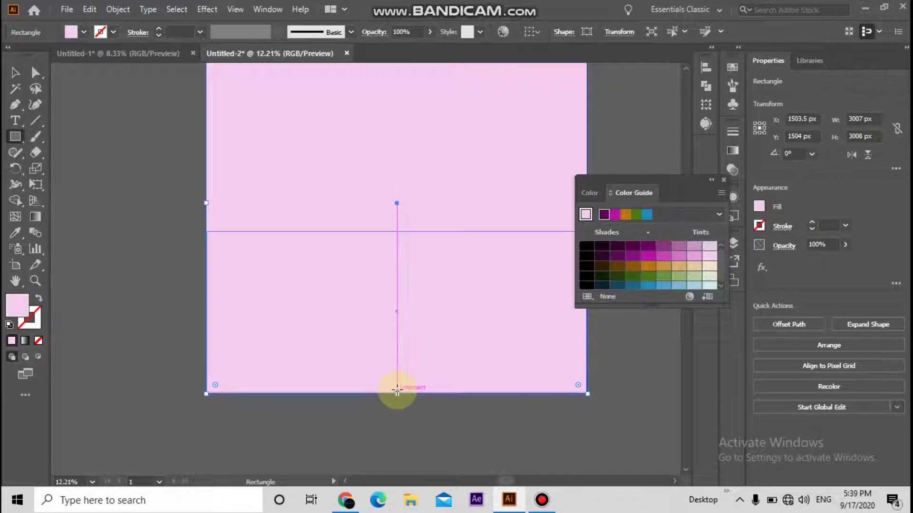
{"action": "left_click_drag", "start_coordinate": [400, 396], "coordinate": [399, 393]}
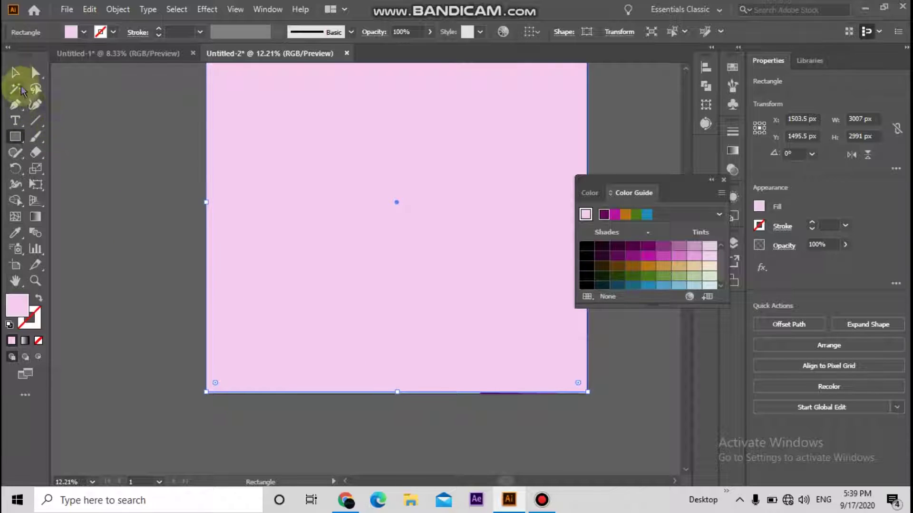
{"action": "left_click", "coordinate": [15, 73]}
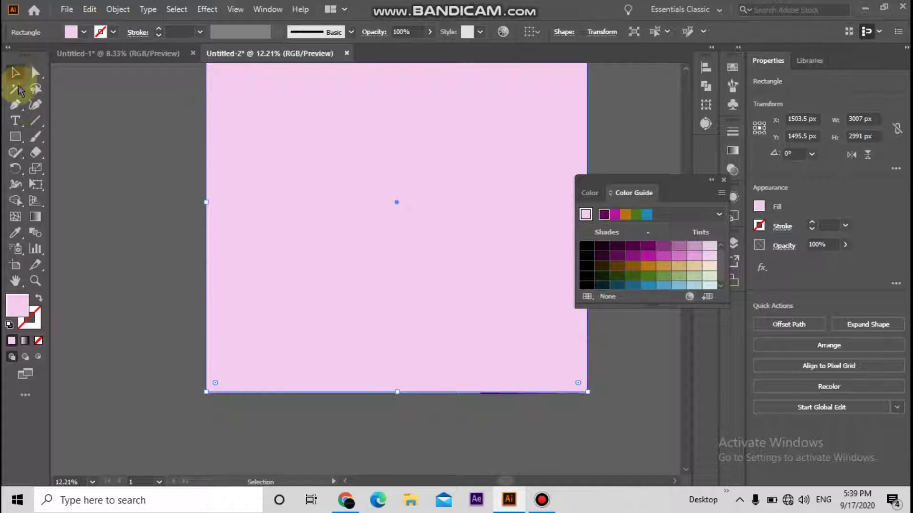
{"action": "double_click", "coordinate": [26, 307]}
{"action": "left_click_drag", "start_coordinate": [418, 220], "coordinate": [460, 244]}
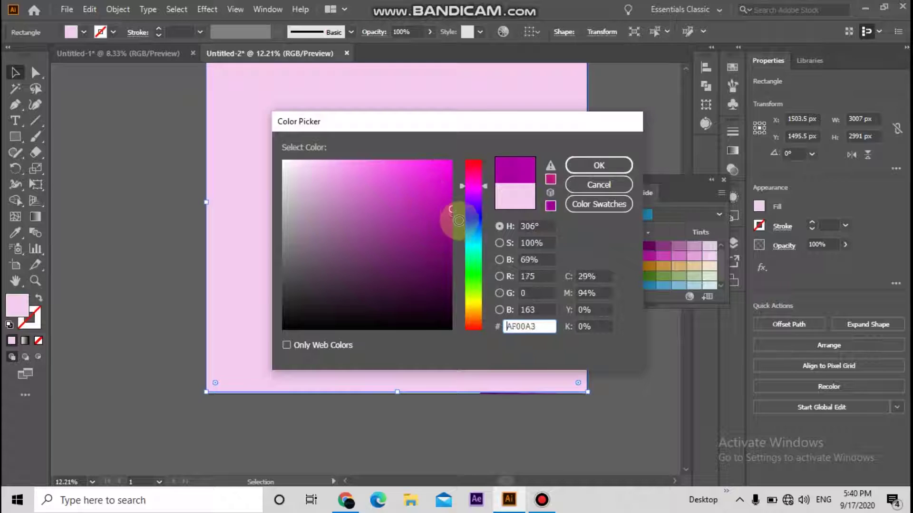
- Apply the purple fill, send the rectangle to the back, and stretch it to the artboard's bottom edge
{"action": "left_click", "coordinate": [609, 166]}
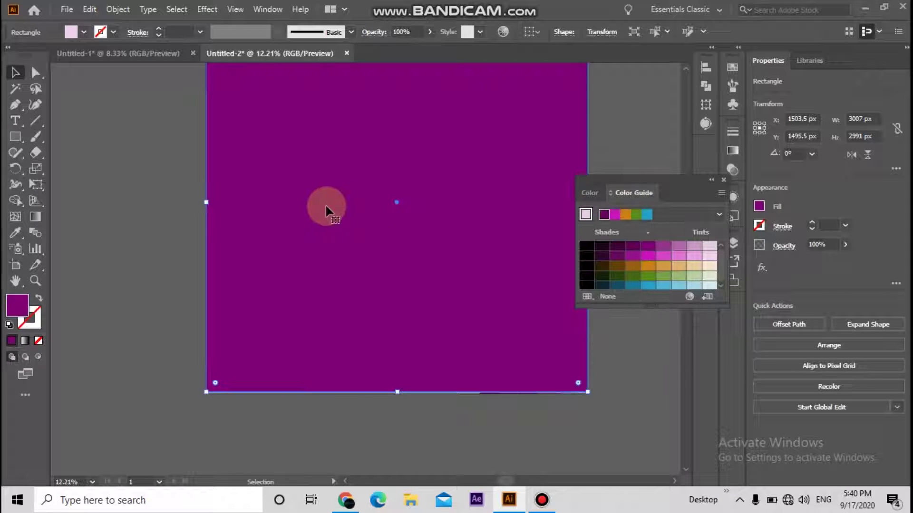
{"action": "right_click", "coordinate": [326, 206]}
{"action": "mouse_move", "coordinate": [391, 419]}
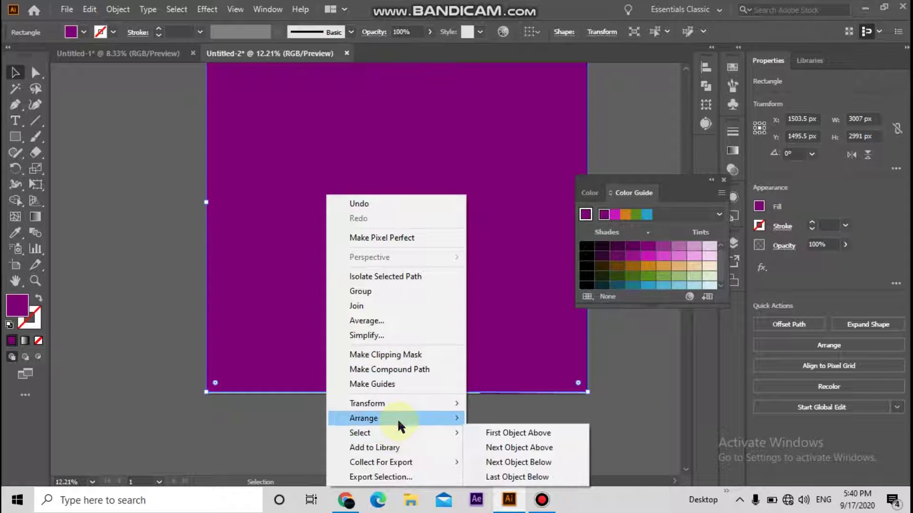
{"action": "left_click", "coordinate": [504, 462]}
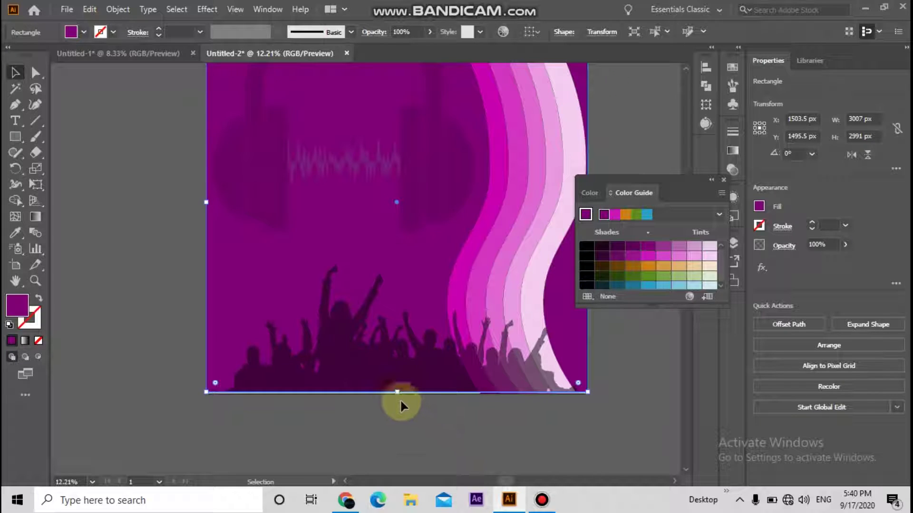
{"action": "left_click_drag", "start_coordinate": [399, 393], "coordinate": [396, 394]}
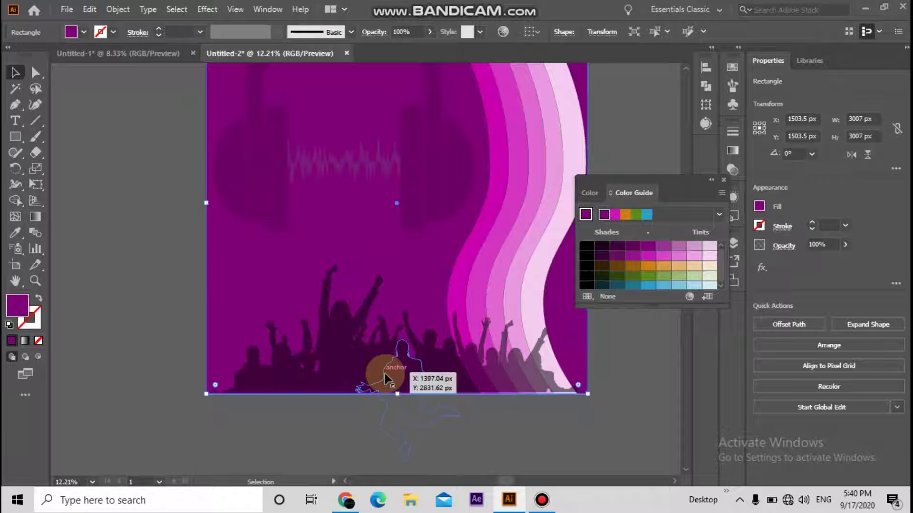
{"action": "left_click", "coordinate": [386, 375]}
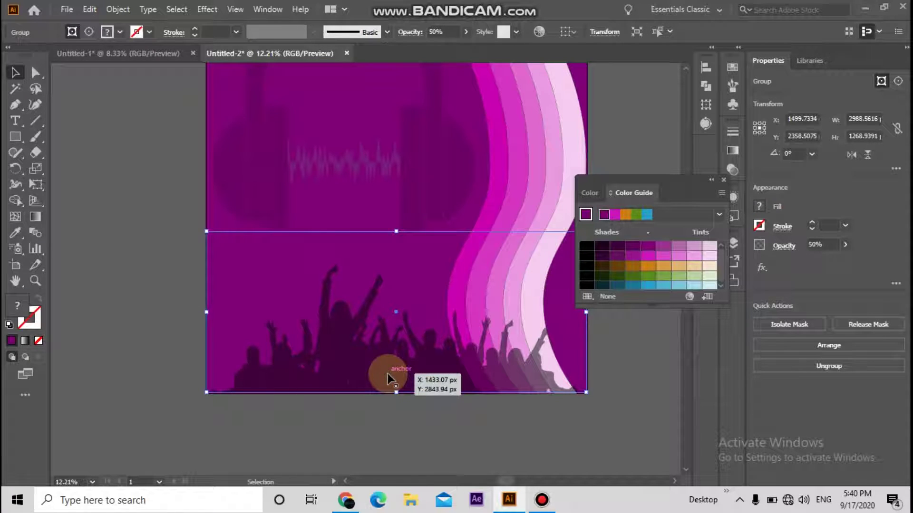
{"action": "left_click", "coordinate": [166, 344]}
{"action": "mouse_move", "coordinate": [164, 435]}
{"action": "left_mouse_down"}
{"action": "mouse_move", "coordinate": [162, 452]}
{"action": "mouse_move", "coordinate": [164, 394]}
{"action": "left_mouse_up"}
- Draw a 916 × 426 px rounded rectangle and move it up over the headphone band, near Y 514 px
{"action": "left_click", "coordinate": [16, 138]}
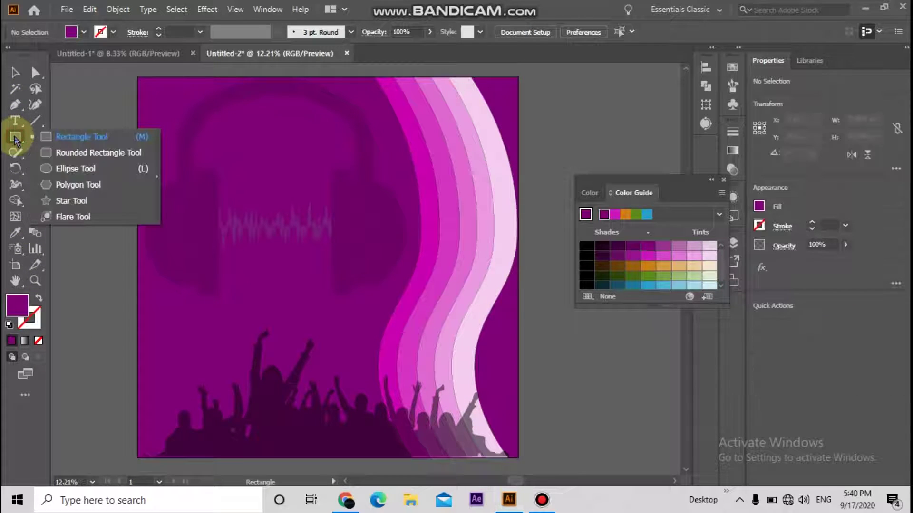
{"action": "left_click", "coordinate": [67, 153]}
{"action": "mouse_move", "coordinate": [222, 179]}
{"action": "left_mouse_down"}
{"action": "mouse_move", "coordinate": [288, 231]}
{"action": "mouse_move", "coordinate": [337, 232]}
{"action": "left_mouse_up"}
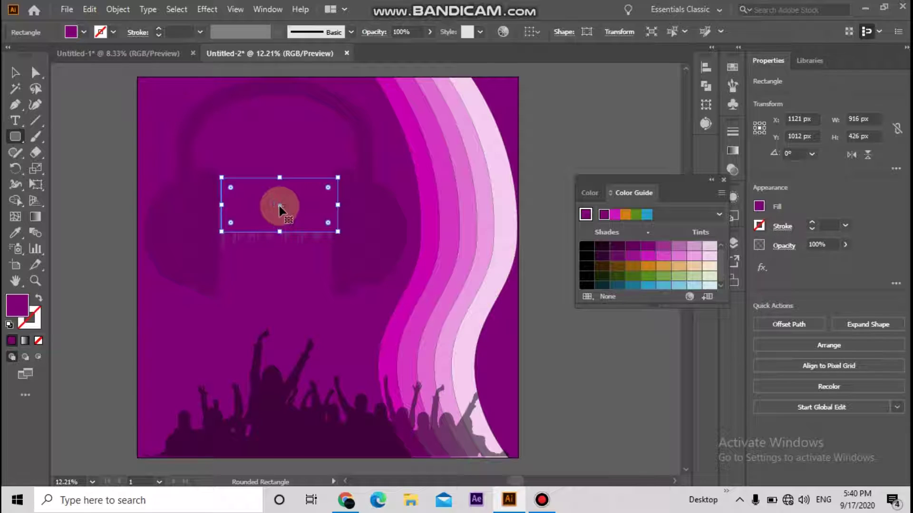
{"action": "left_click_drag", "start_coordinate": [278, 208], "coordinate": [270, 140]}
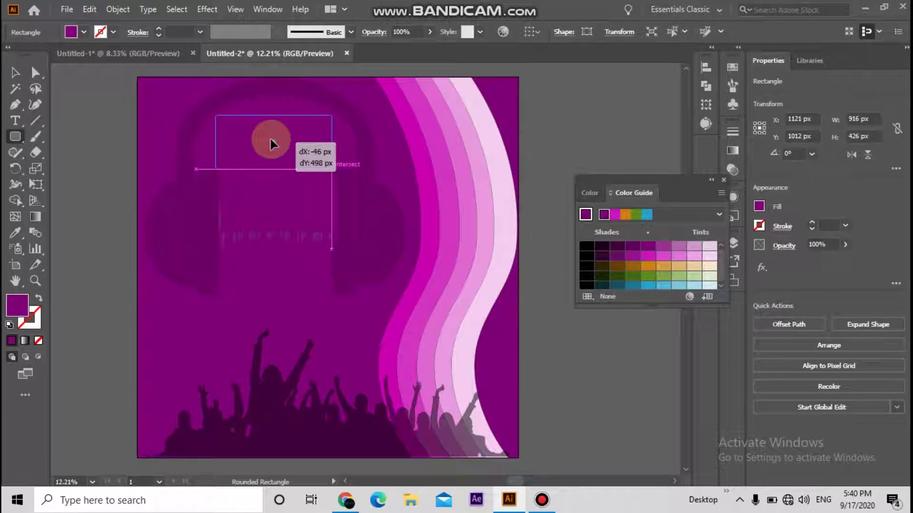
{"action": "left_click_drag", "start_coordinate": [270, 140], "coordinate": [270, 140]}
{"action": "left_click", "coordinate": [18, 315]}
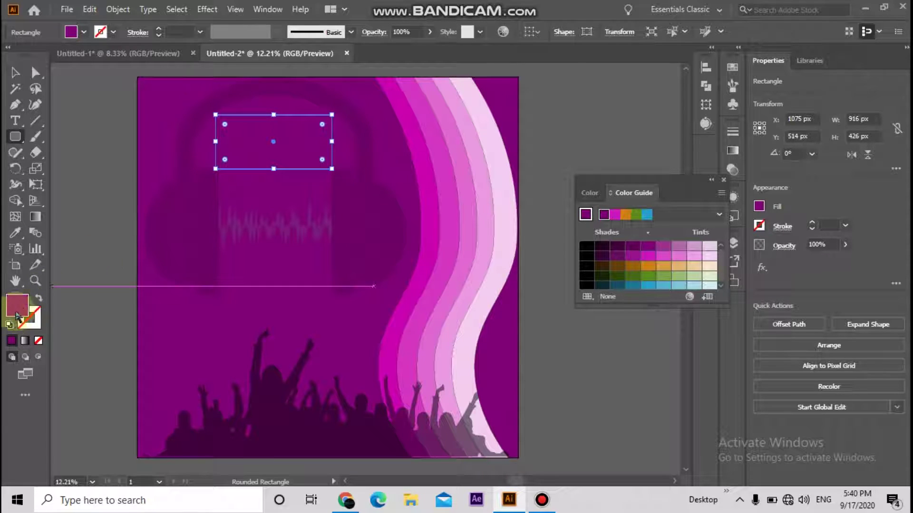
- Try Eyedropper colours from the crowd, purple background and magenta stripe on the rectangle
{"action": "left_click", "coordinate": [15, 232]}
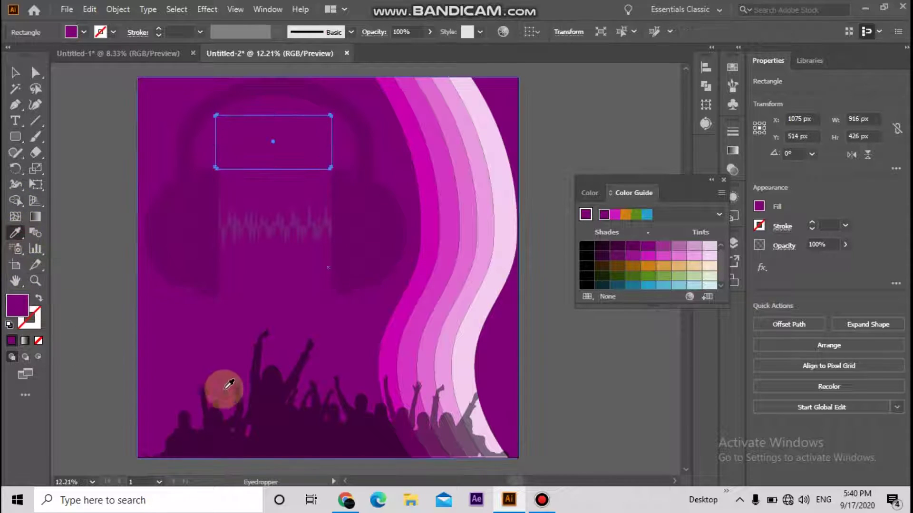
{"action": "left_click", "coordinate": [265, 386]}
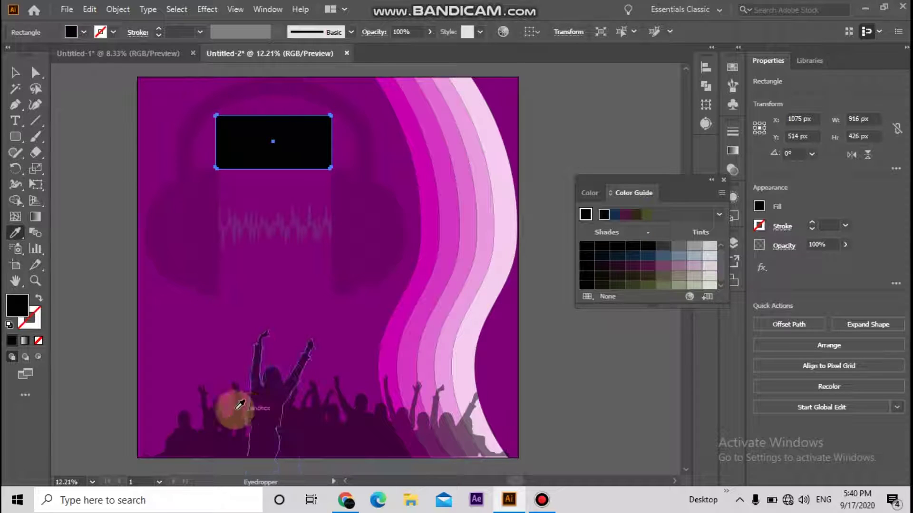
{"action": "left_click", "coordinate": [180, 310]}
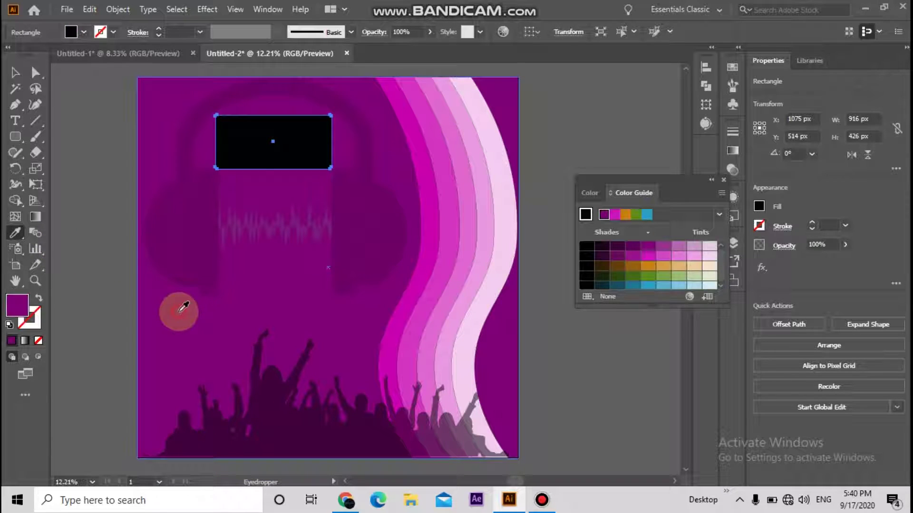
{"action": "left_click", "coordinate": [430, 266]}
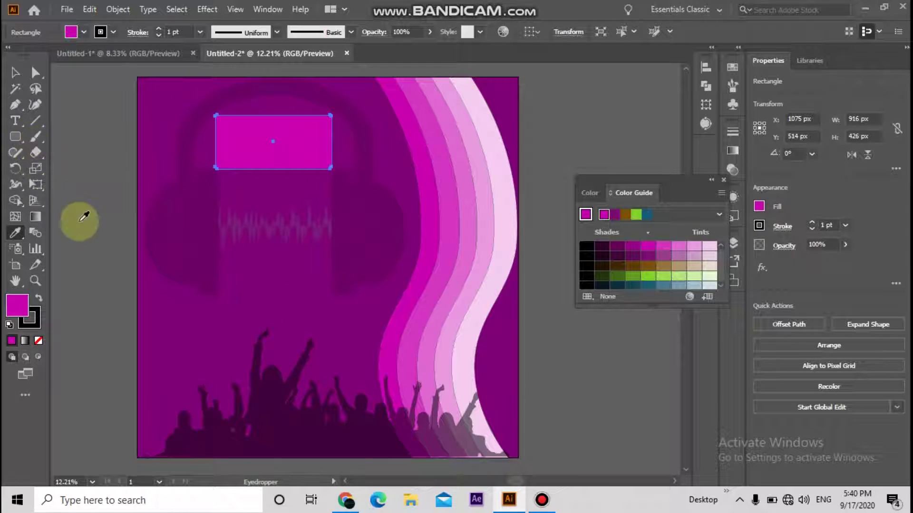
- Set the rectangle's fill to bright green 00FF85 in the Color Picker
{"action": "double_click", "coordinate": [18, 309]}
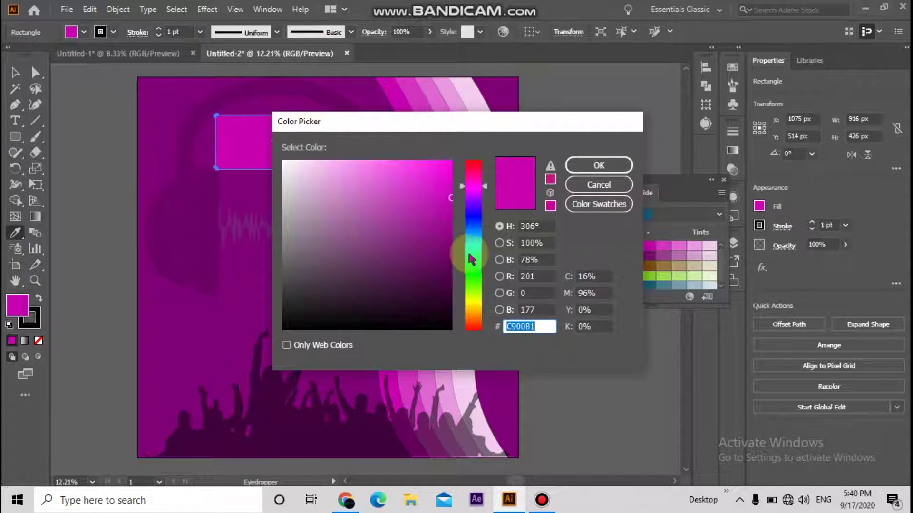
{"action": "left_click_drag", "start_coordinate": [468, 254], "coordinate": [472, 259]}
{"action": "left_click_drag", "start_coordinate": [423, 203], "coordinate": [458, 159]}
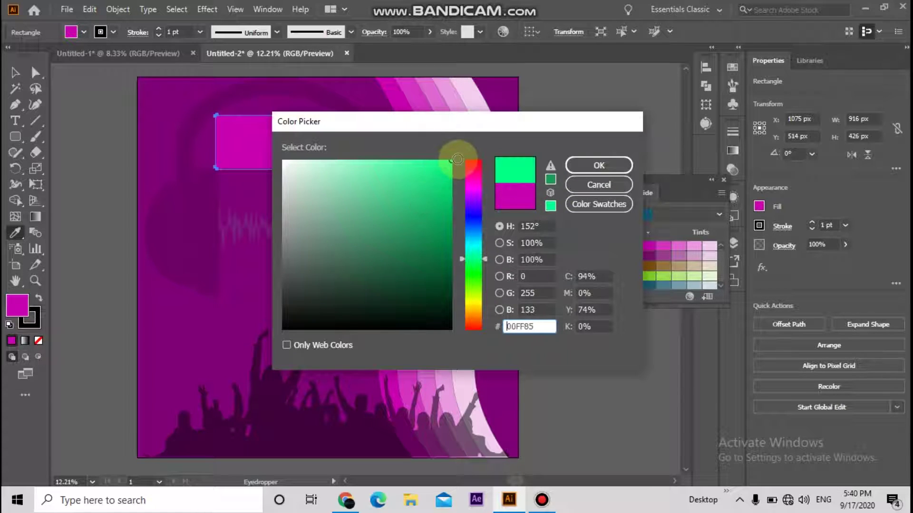
{"action": "left_click", "coordinate": [577, 164]}
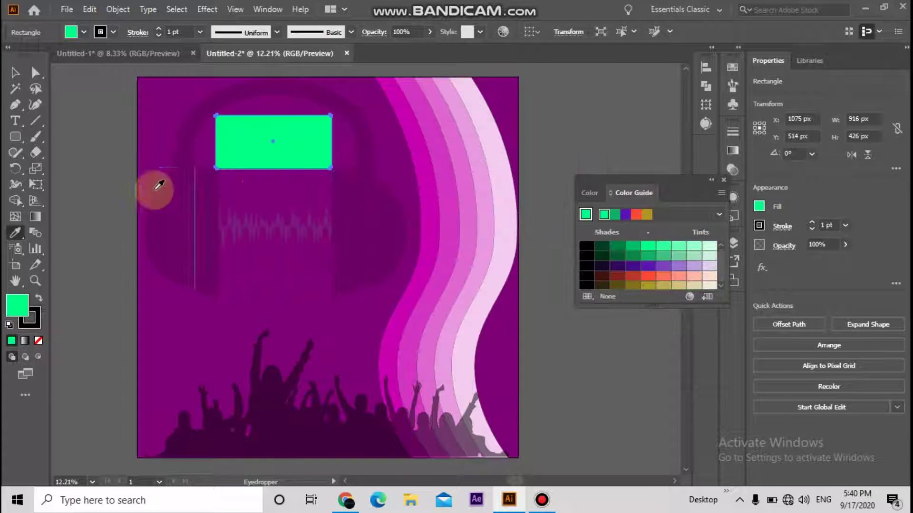
{"action": "left_click", "coordinate": [15, 72]}
- Type ALEN WALKER in black at the green box's left edge
{"action": "left_click", "coordinate": [80, 157]}
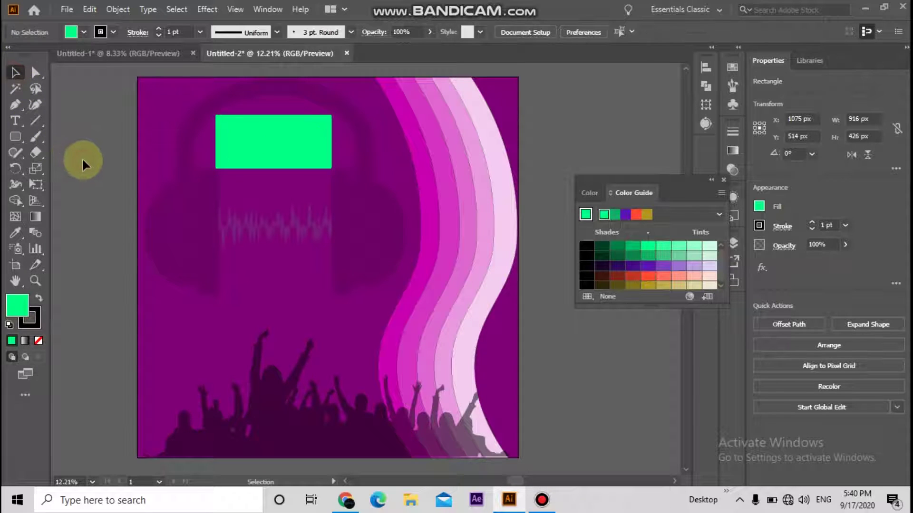
{"action": "left_click", "coordinate": [15, 120]}
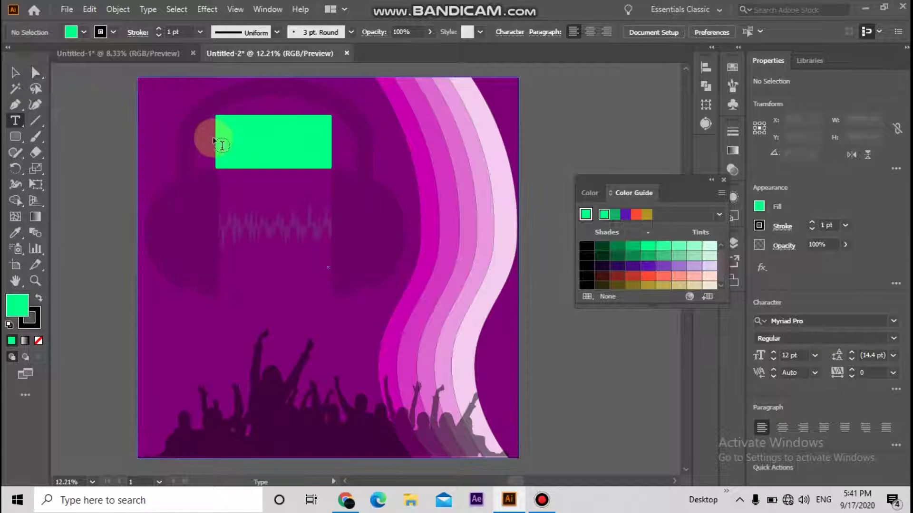
{"action": "left_click", "coordinate": [221, 138]}
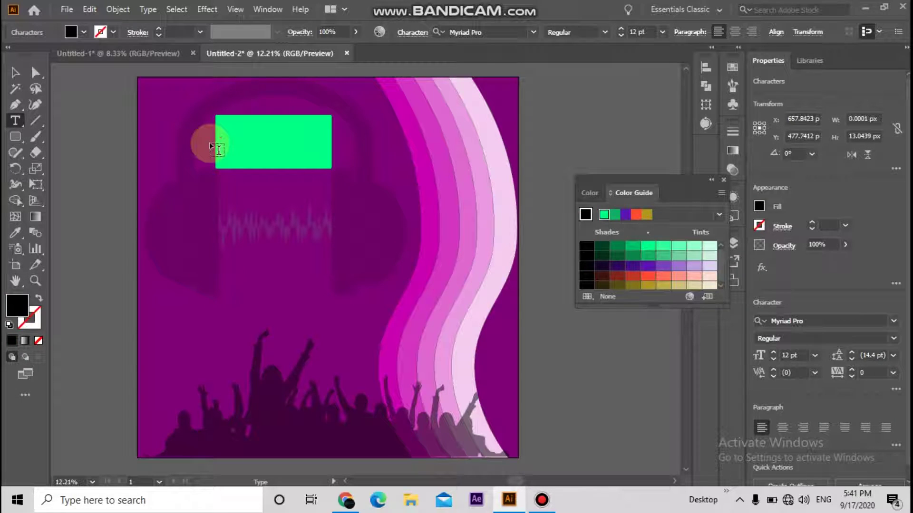
{"action": "type", "text": "A"}
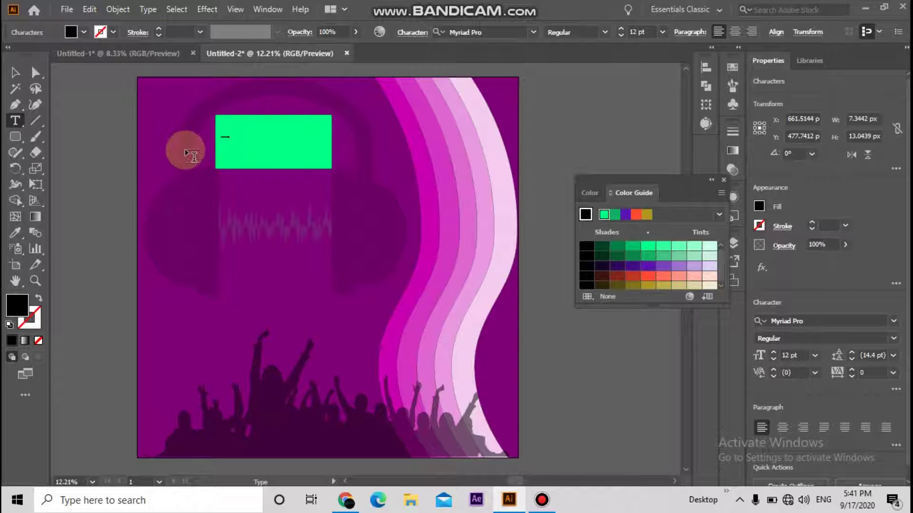
- Scale the ALEN WALKER text up to about 138 pt inside the green box
{"action": "left_click", "coordinate": [21, 79]}
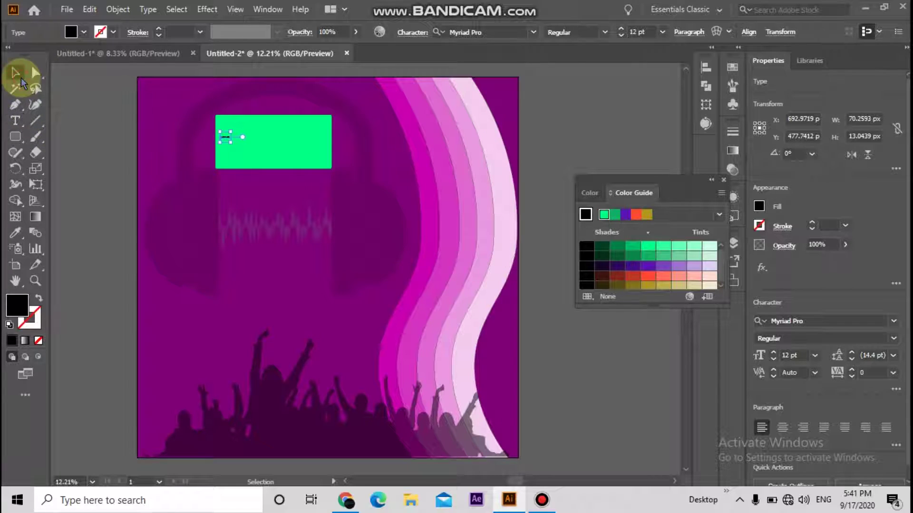
{"action": "left_click", "coordinate": [229, 142]}
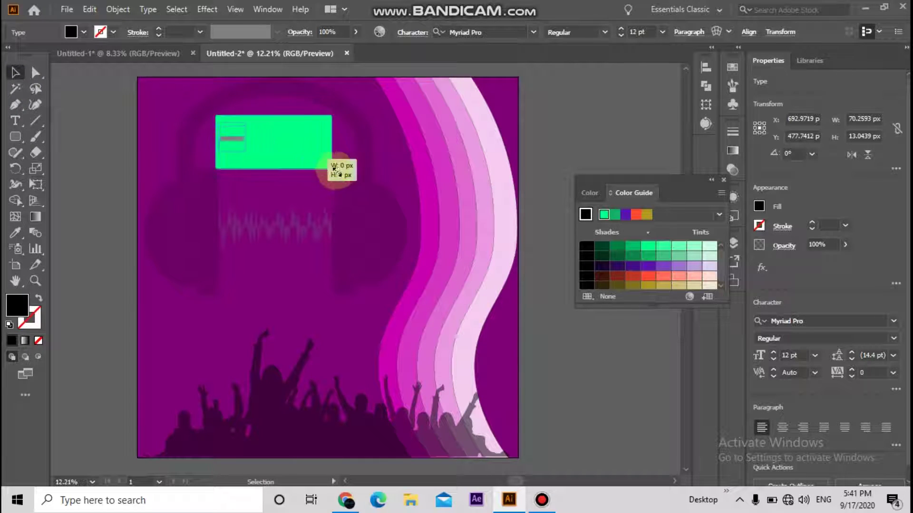
{"action": "left_click_drag", "start_coordinate": [232, 142], "coordinate": [299, 185]}
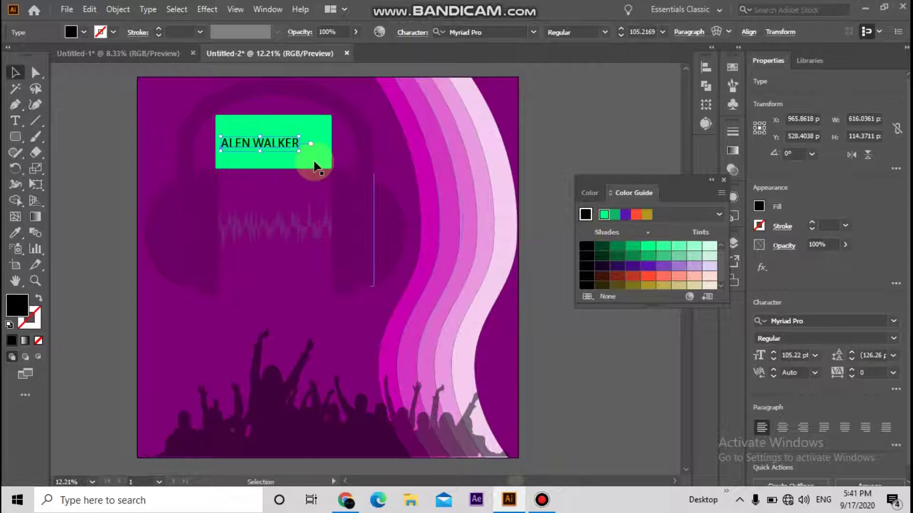
{"action": "mouse_move", "coordinate": [645, 222]}
{"action": "left_mouse_down"}
{"action": "mouse_move", "coordinate": [300, 149]}
{"action": "mouse_move", "coordinate": [362, 188]}
{"action": "left_mouse_up"}
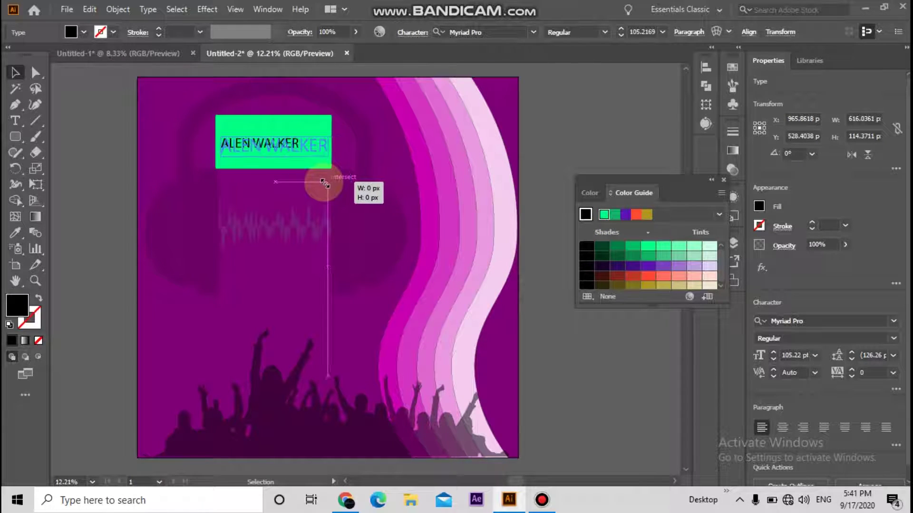
{"action": "left_click_drag", "start_coordinate": [361, 187], "coordinate": [326, 194]}
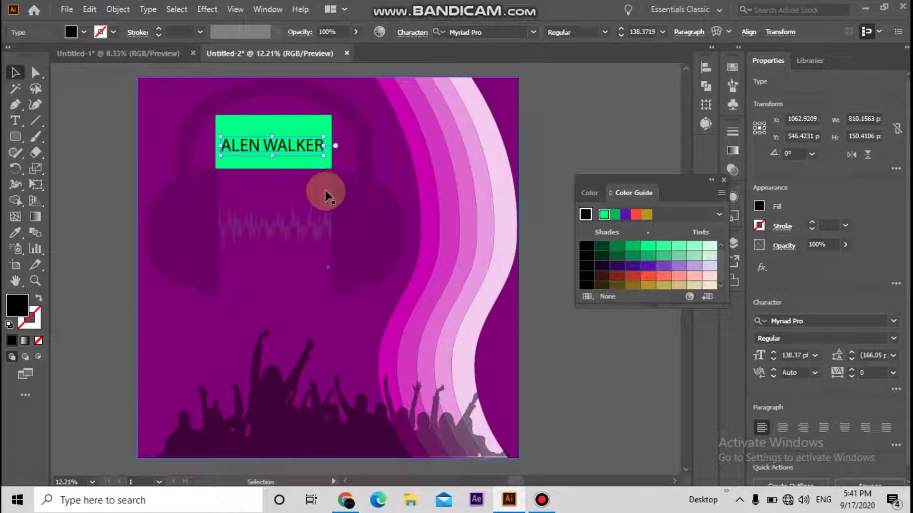
- Set ALEN WALKER in Cooper Std Black, shrink it to about 100.8 pt and nudge it up
{"action": "left_click", "coordinate": [534, 33]}
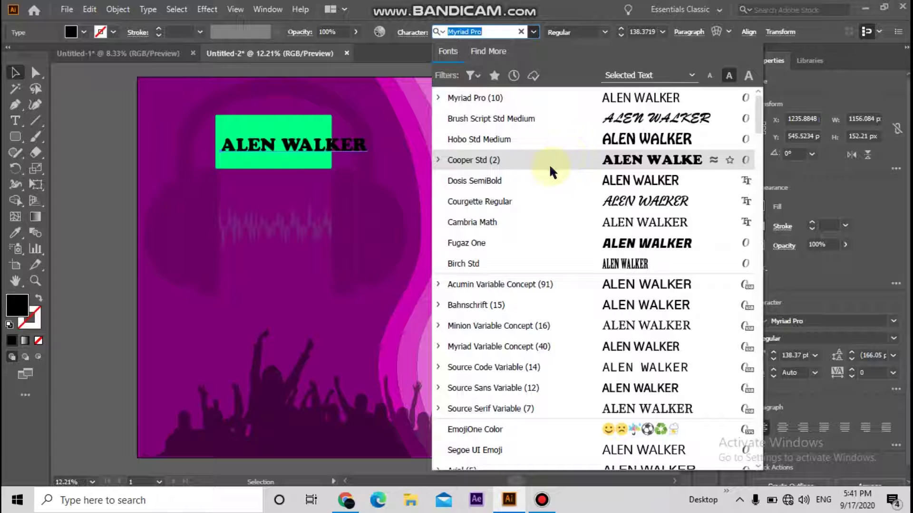
{"action": "left_click", "coordinate": [550, 161]}
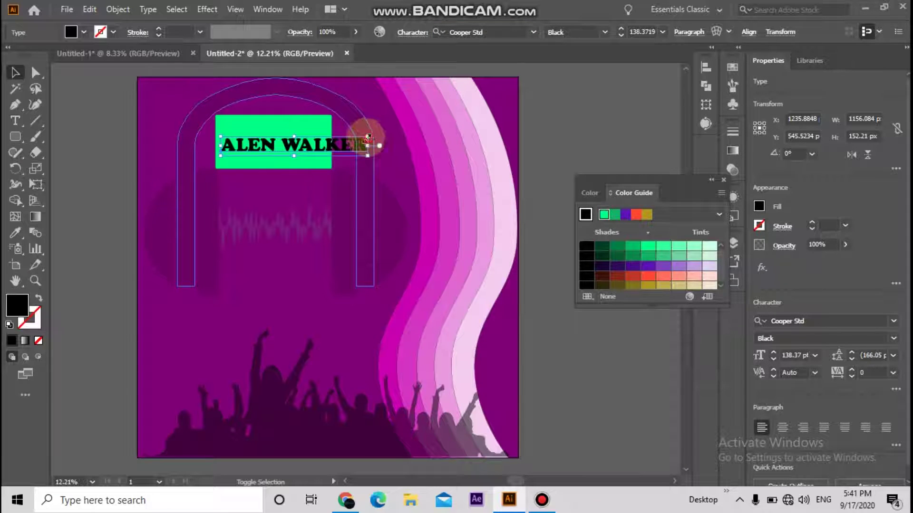
{"action": "left_click_drag", "start_coordinate": [369, 138], "coordinate": [328, 143]}
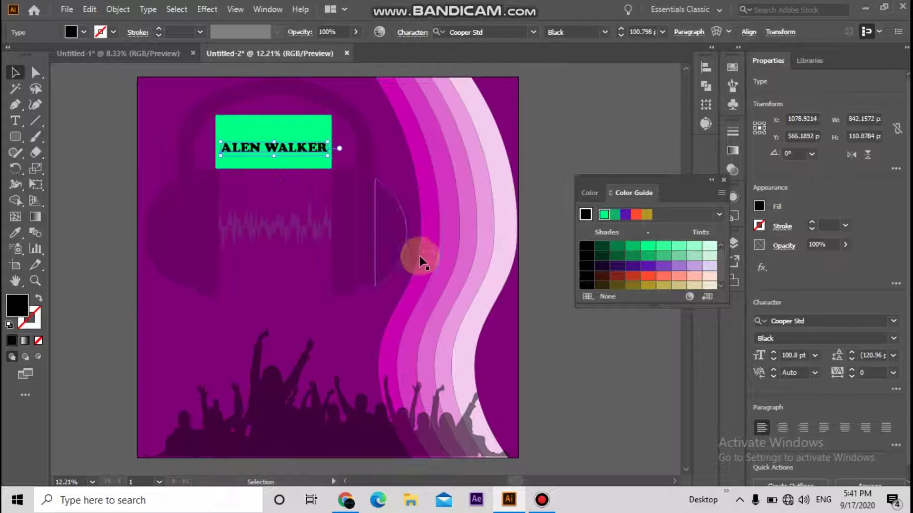
{"action": "key", "text": "Up"}
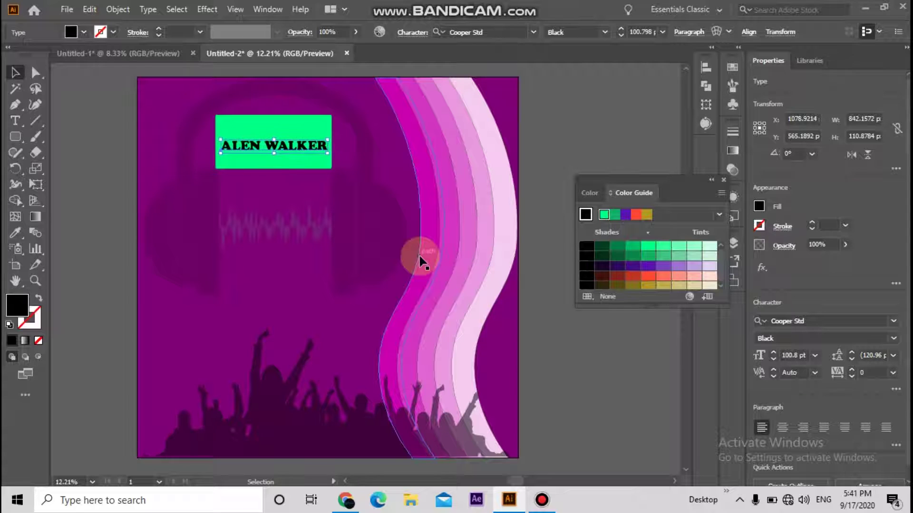
{"action": "key", "text": "Up"}
{"action": "key", "text": "Up"}
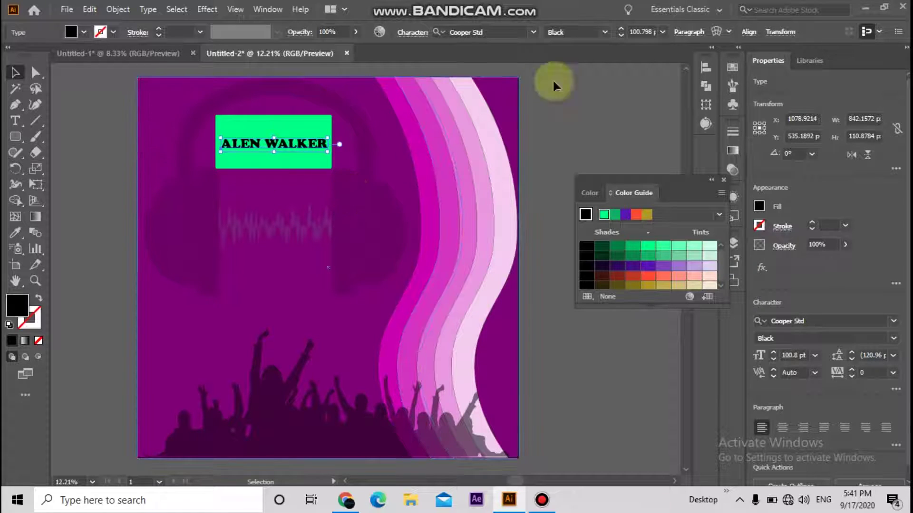
- Set the ALEN WALKER text opacity to 50%
{"action": "left_click", "coordinate": [336, 32]}
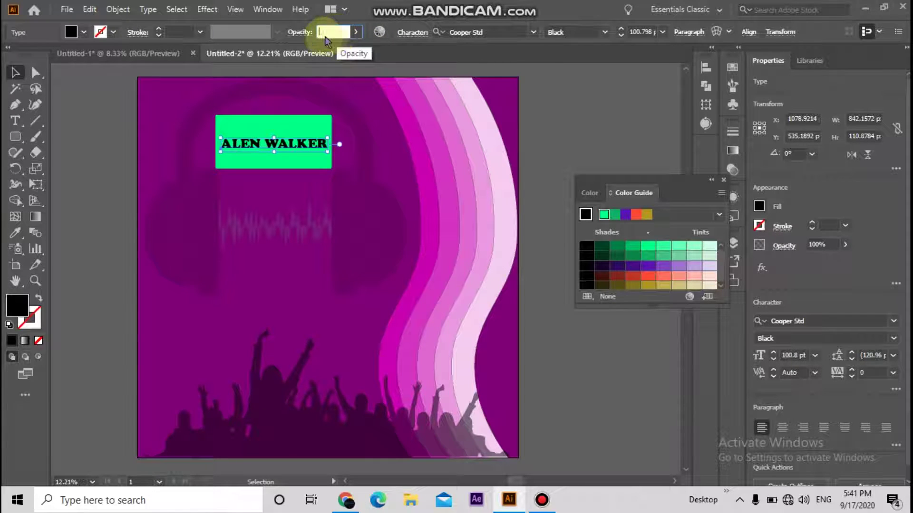
{"action": "type", "text": "50"}
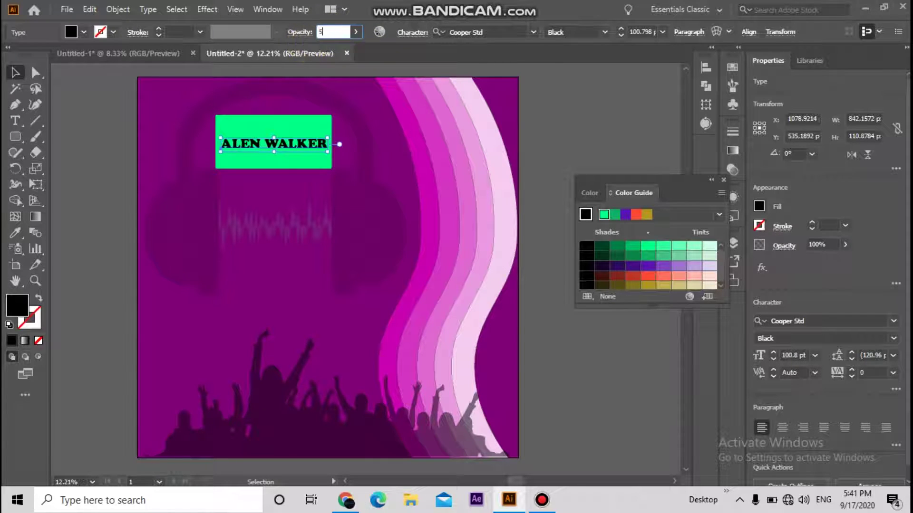
{"action": "key", "text": "Return"}
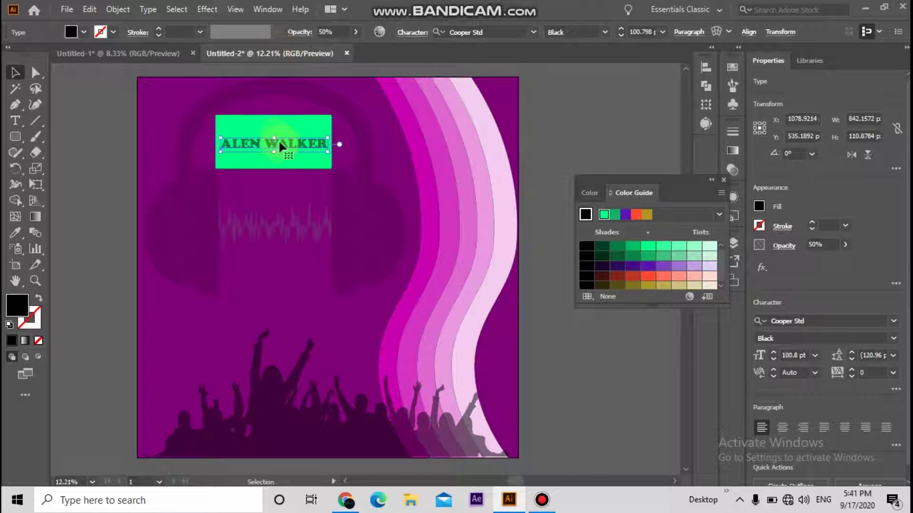
- Set the green rectangle's opacity to 50% as well
{"action": "left_click", "coordinate": [279, 127]}
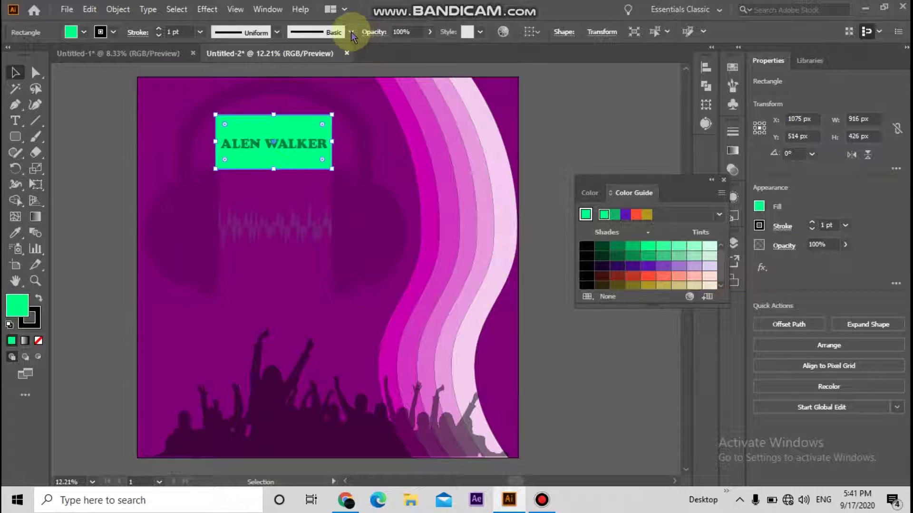
{"action": "left_click", "coordinate": [369, 39]}
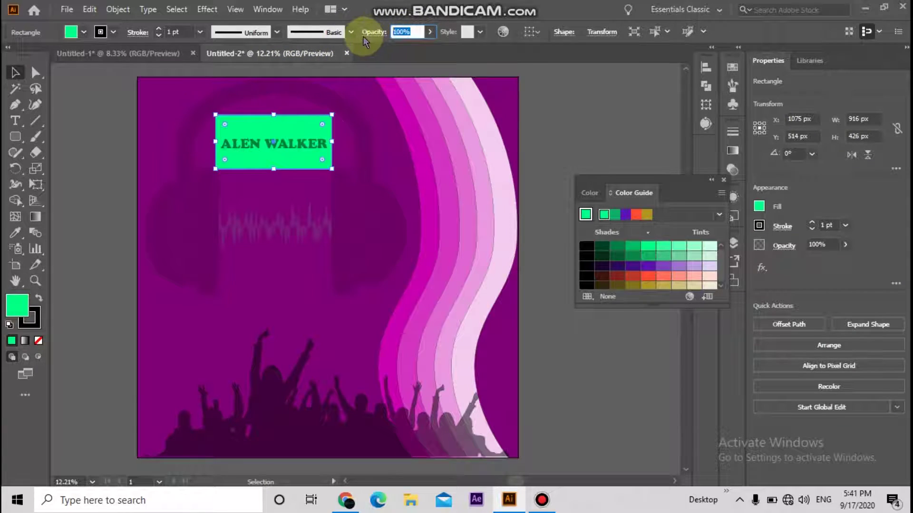
{"action": "type", "text": "50"}
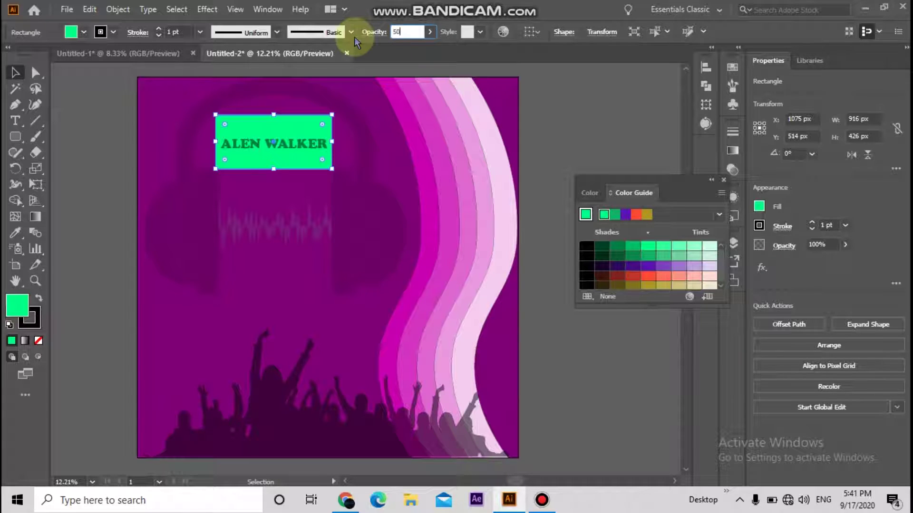
{"action": "key", "text": "Return"}
{"action": "left_click", "coordinate": [278, 247]}
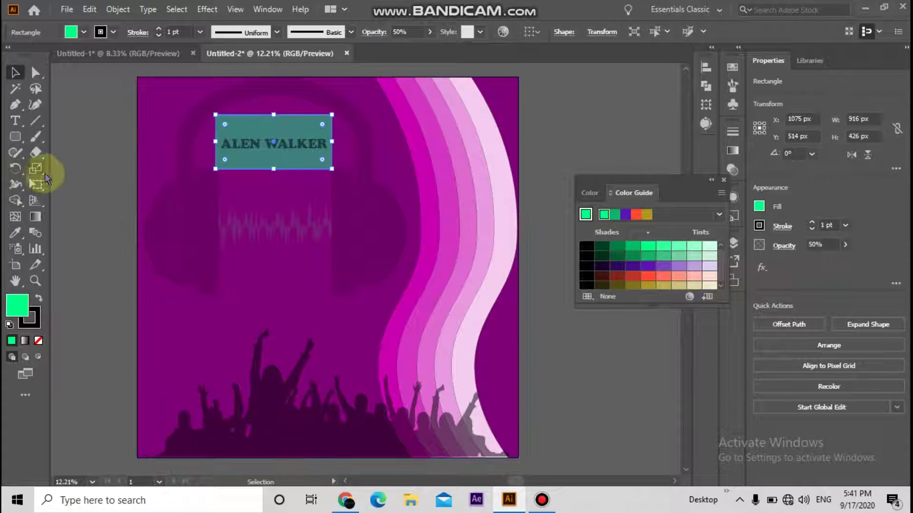
{"action": "left_click", "coordinate": [82, 176]}
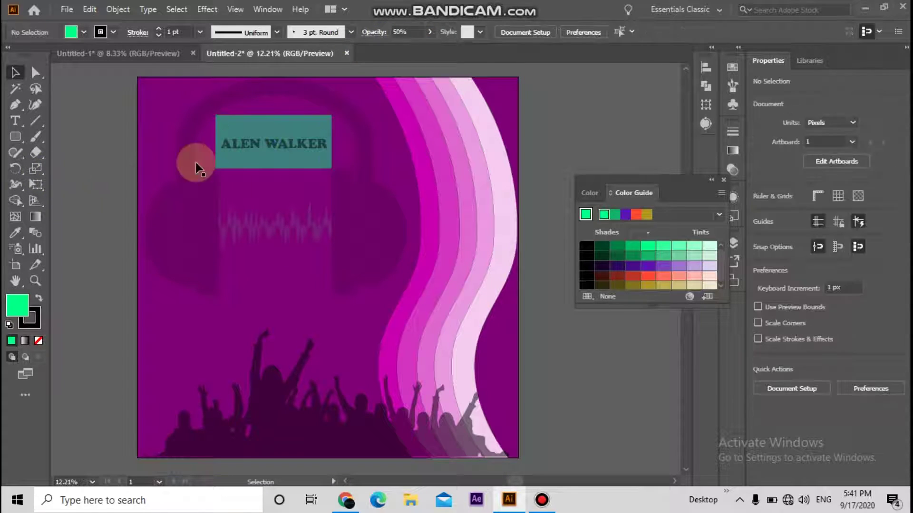
- Apply a Stylize > Drop Shadow effect with default settings to the green box
{"action": "left_click", "coordinate": [287, 159]}
{"action": "left_click", "coordinate": [207, 9]}
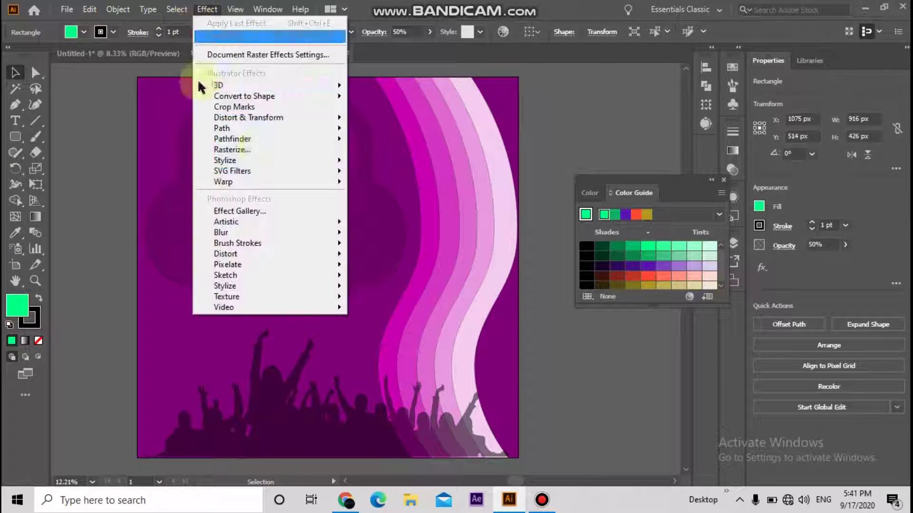
{"action": "mouse_move", "coordinate": [224, 161]}
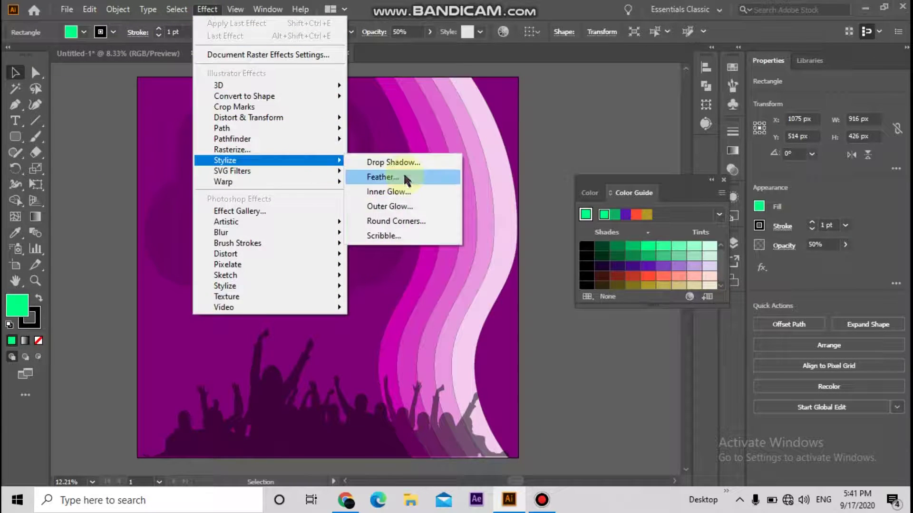
{"action": "left_click", "coordinate": [401, 164]}
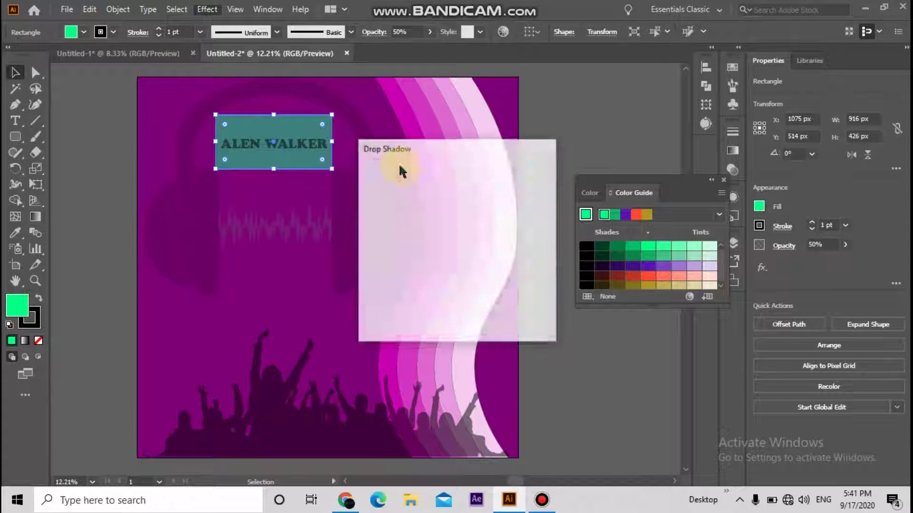
{"action": "left_click", "coordinate": [450, 313]}
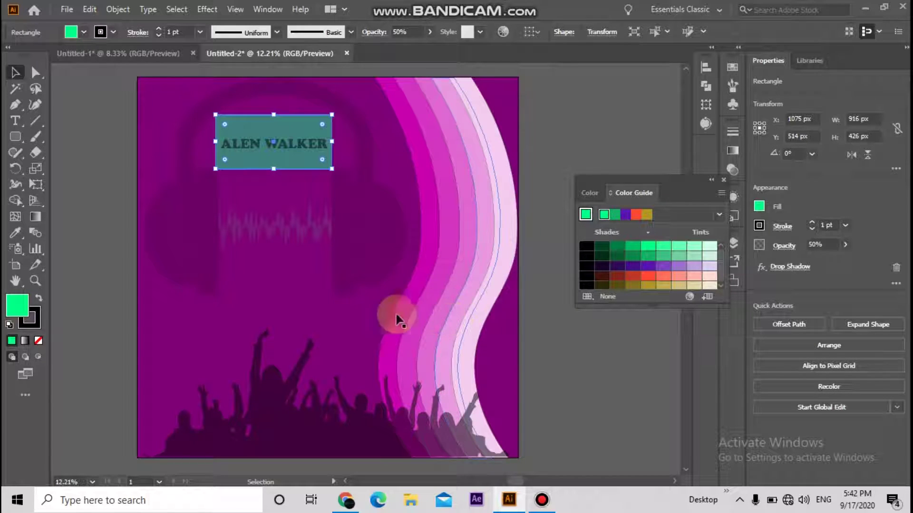
{"action": "left_click", "coordinate": [109, 182]}
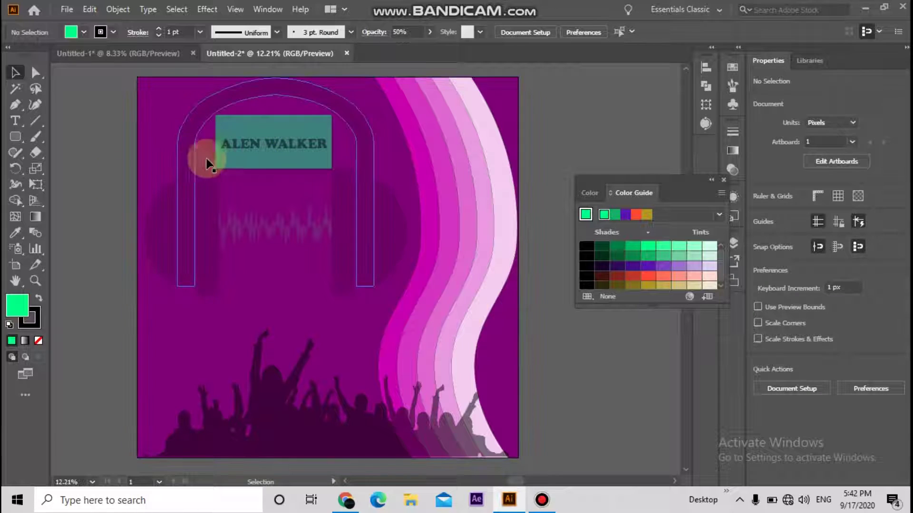
- Reselect the green box and request a second Drop Shadow on it
{"action": "left_click", "coordinate": [237, 161]}
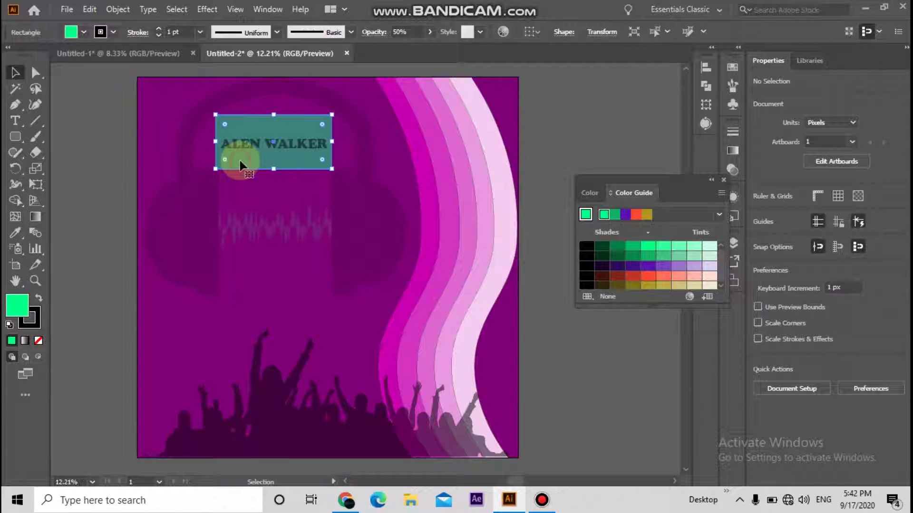
{"action": "left_click", "coordinate": [207, 9]}
{"action": "mouse_move", "coordinate": [271, 161]}
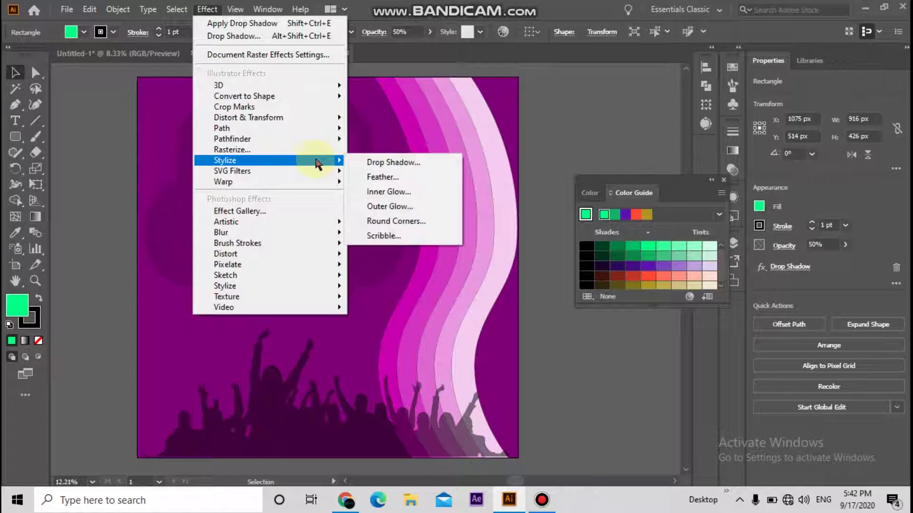
{"action": "left_click", "coordinate": [366, 161]}
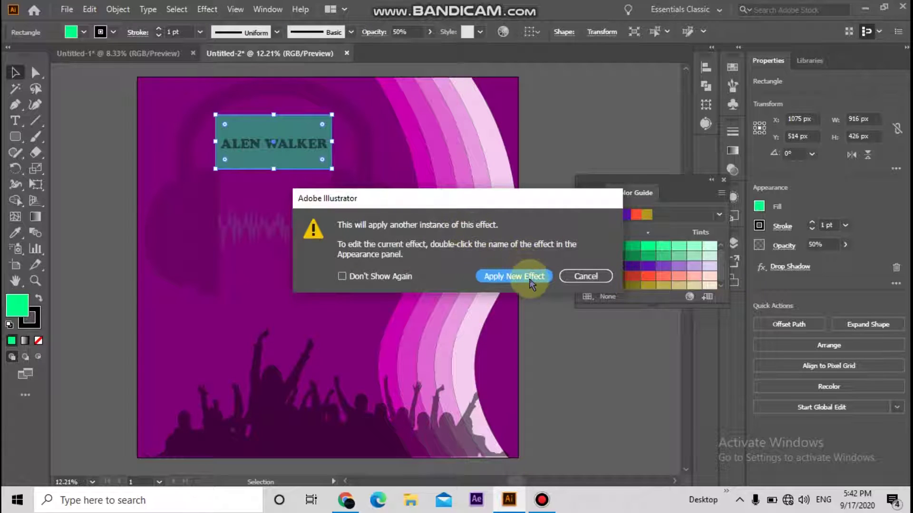